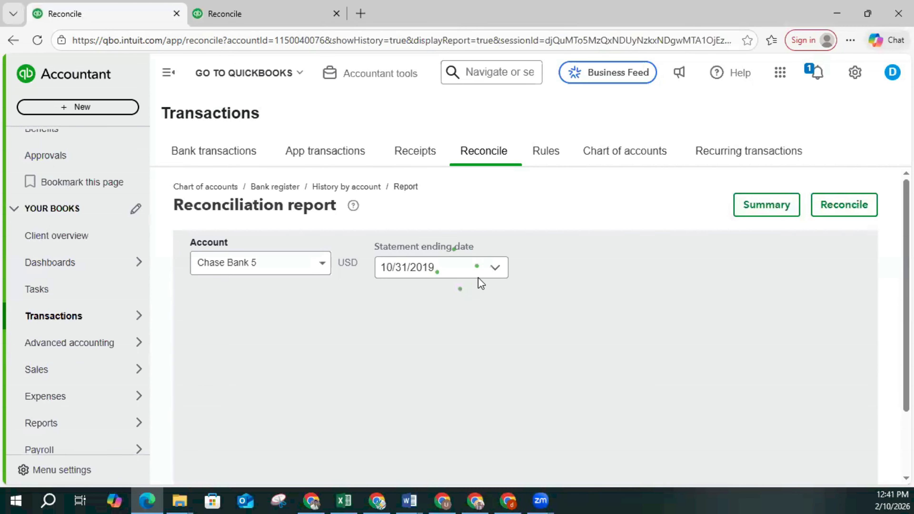
# - Examine the summary and the cleared checks and payments in the Chase Bank 5 reconciliation report for the period ending 10/31/2019
pyautogui.scroll(-15, 468, 319)
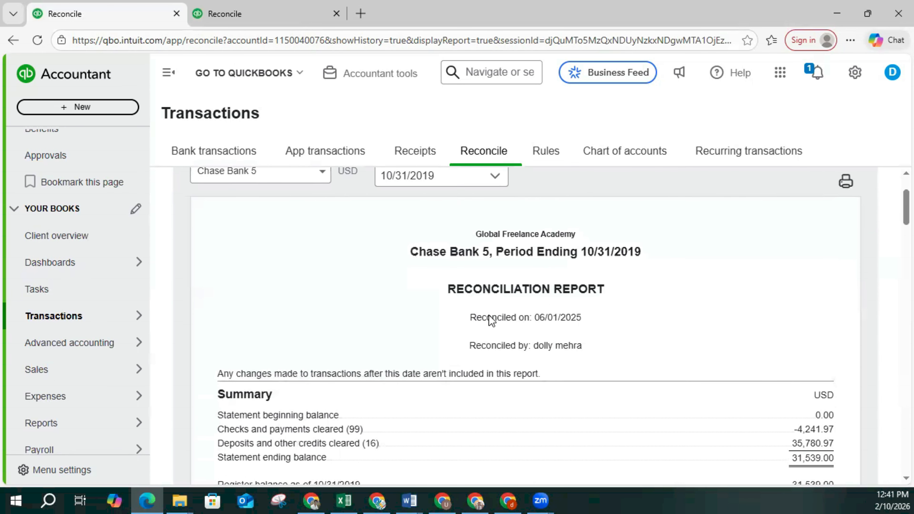
pyautogui.scroll(-15, 493, 322)
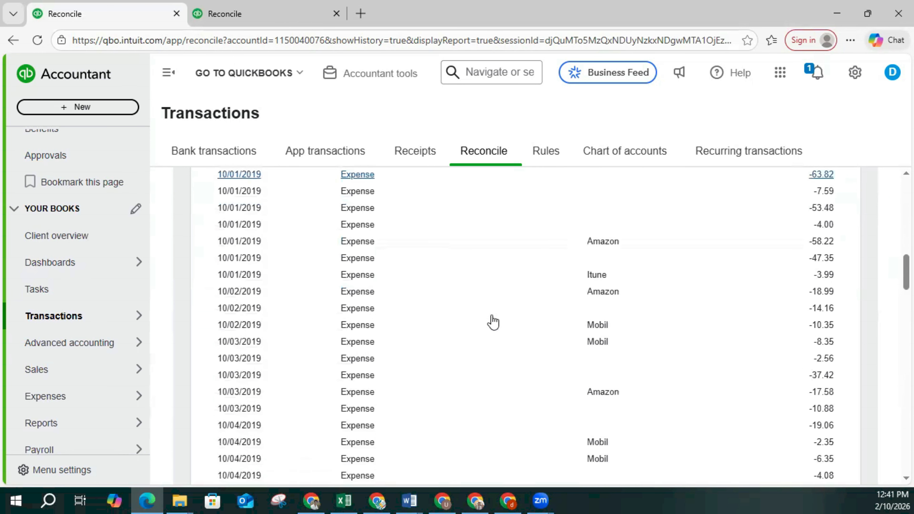
pyautogui.scroll(-3, 493, 322)
pyautogui.scroll(12, 490, 321)
pyautogui.scroll(7, 442, 290)
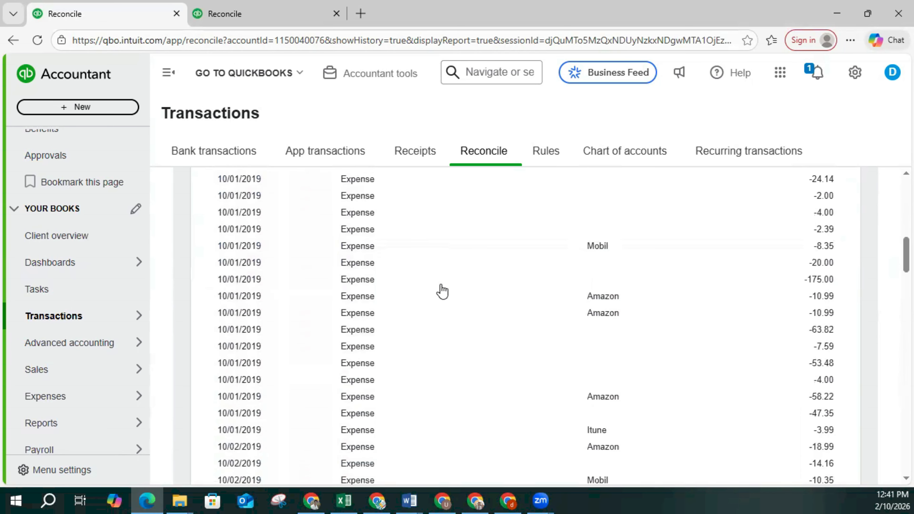
pyautogui.scroll(-3, 527, 337)
pyautogui.scroll(5, 526, 337)
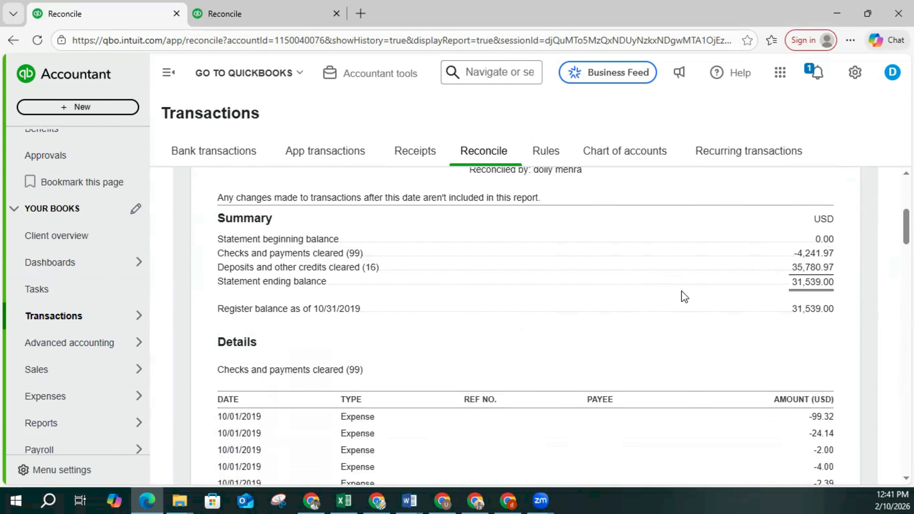
pyautogui.scroll(-5, 684, 297)
pyautogui.scroll(4, 669, 292)
pyautogui.scroll(3, 567, 266)
pyautogui.scroll(-3, 479, 363)
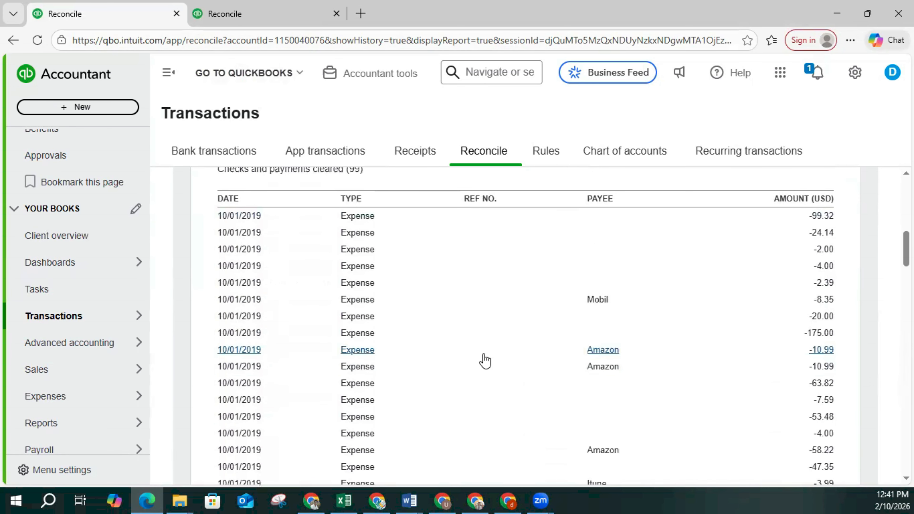
pyautogui.scroll(1, 536, 328)
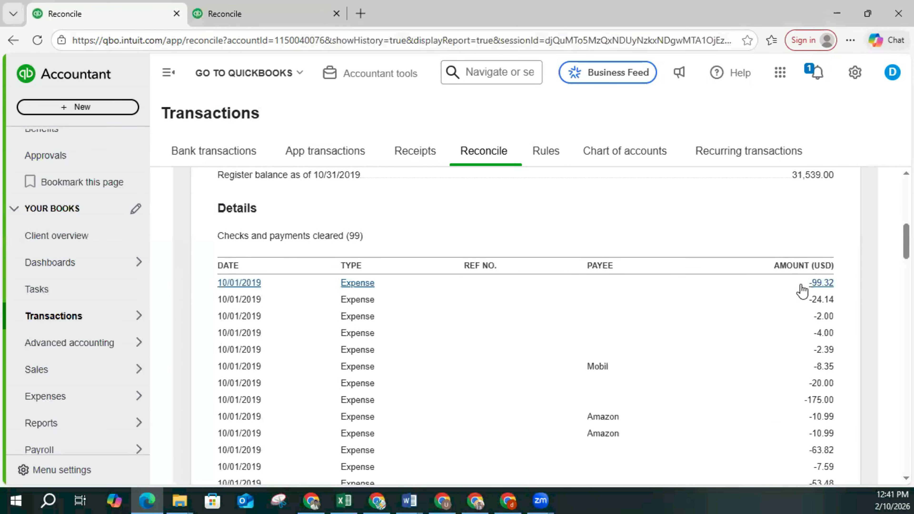
# - Open the 99.32 expense dated 10/01/2019 from the cleared payments list and delete it
pyautogui.click(250, 288)
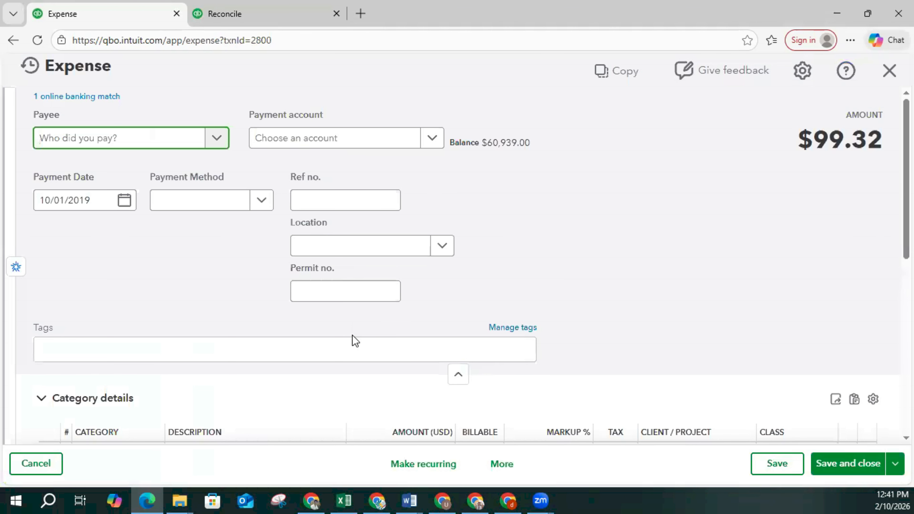
pyautogui.scroll(-3, 398, 333)
pyautogui.scroll(2, 398, 333)
pyautogui.scroll(-2, 398, 333)
pyautogui.click(511, 464)
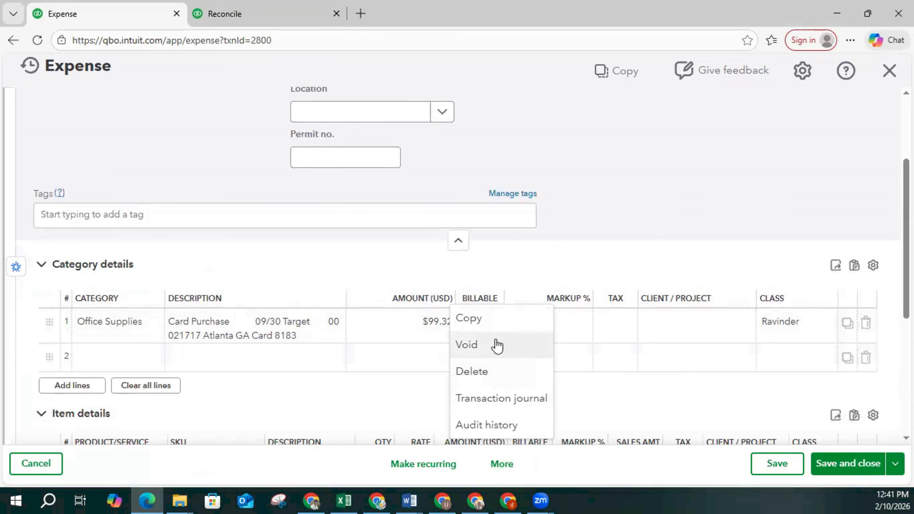
pyautogui.click(493, 374)
pyautogui.click(495, 325)
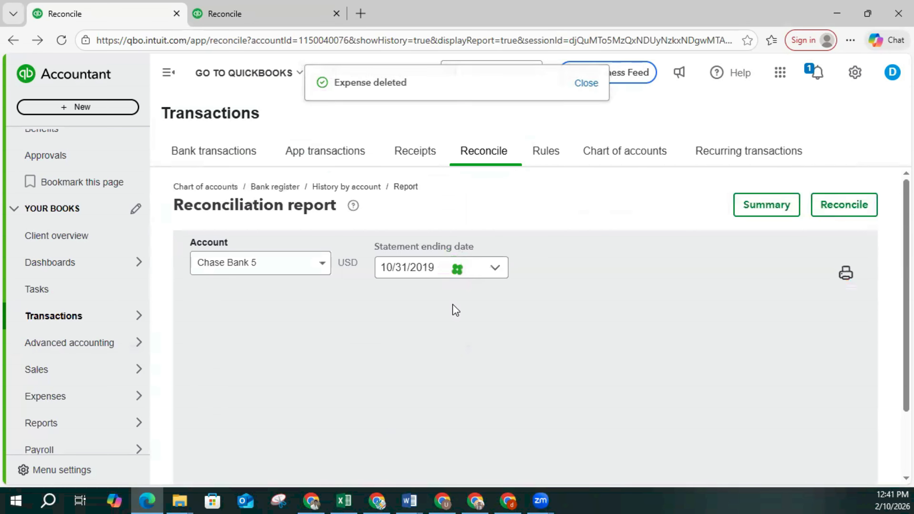
# - Review the reconciliation change report and the summary for Chase Bank 5 after the expense deletion
pyautogui.scroll(-12, 476, 333)
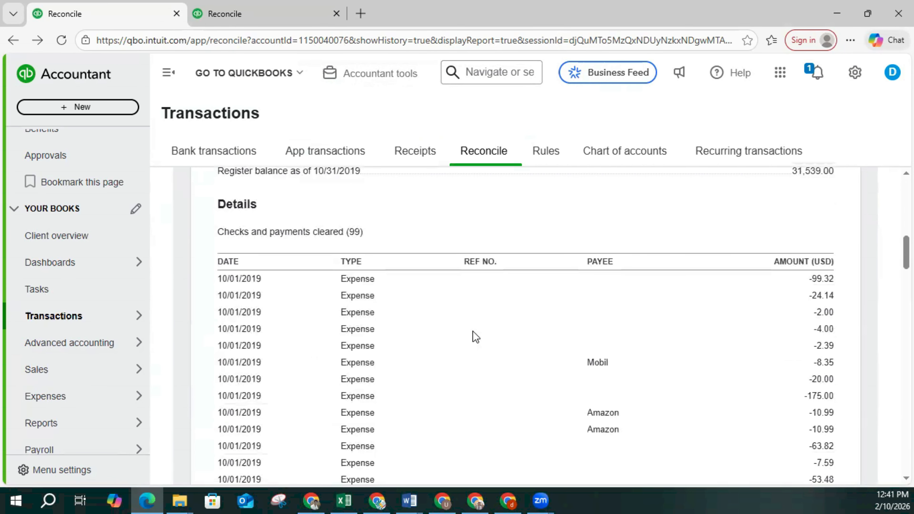
pyautogui.scroll(5, 474, 336)
pyautogui.scroll(-3, 519, 344)
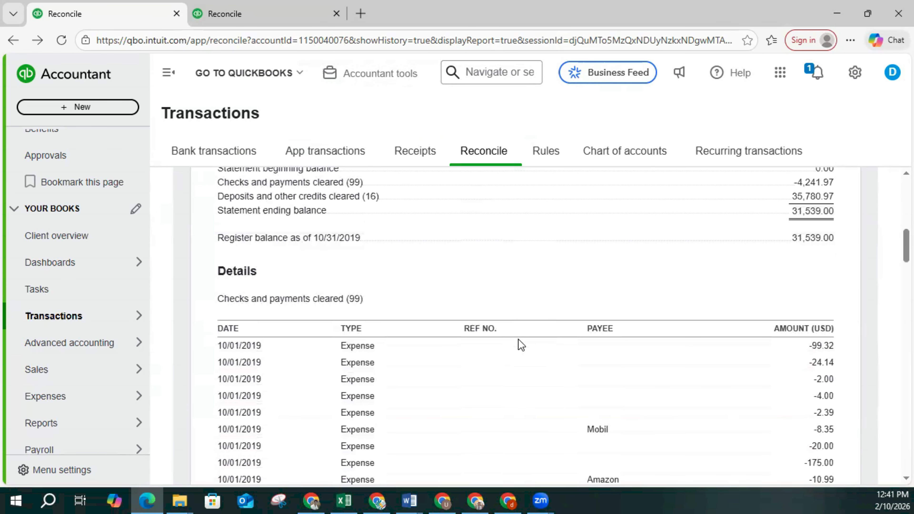
pyautogui.scroll(8, 521, 345)
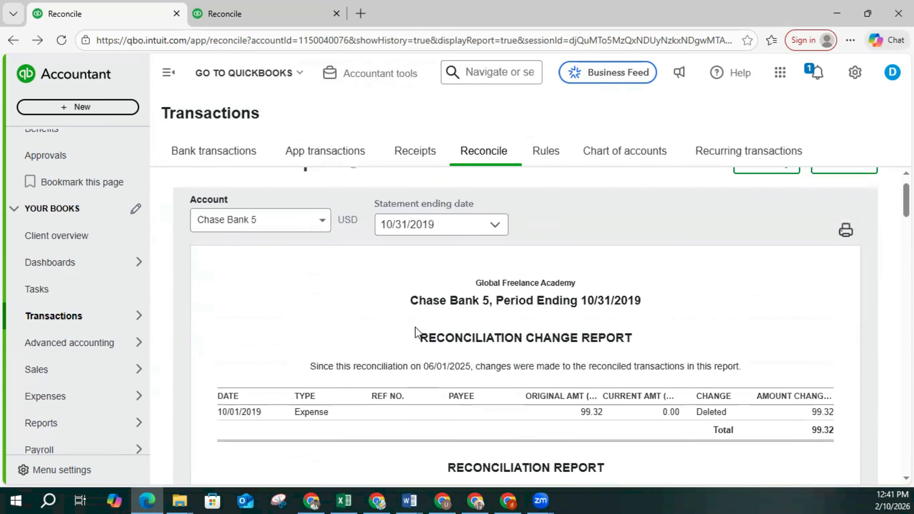
pyautogui.scroll(-1, 454, 327)
pyautogui.scroll(-5, 464, 321)
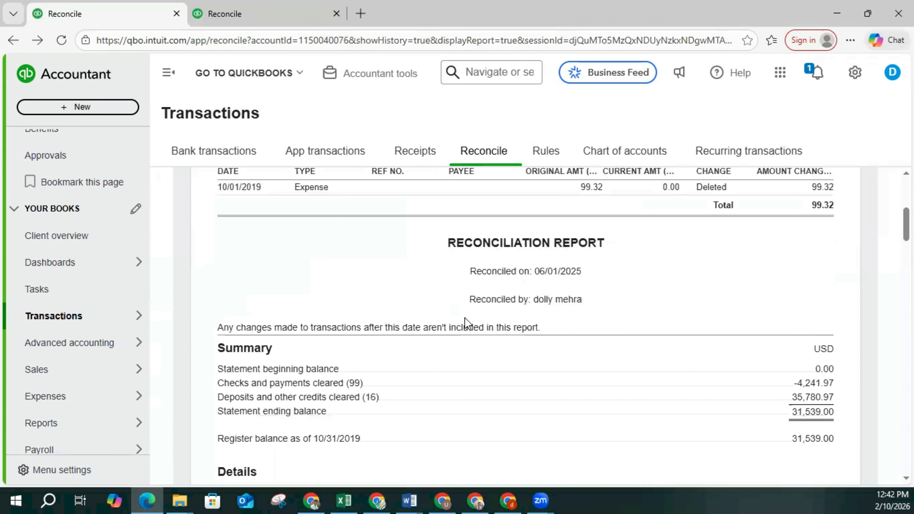
pyautogui.scroll(5, 431, 318)
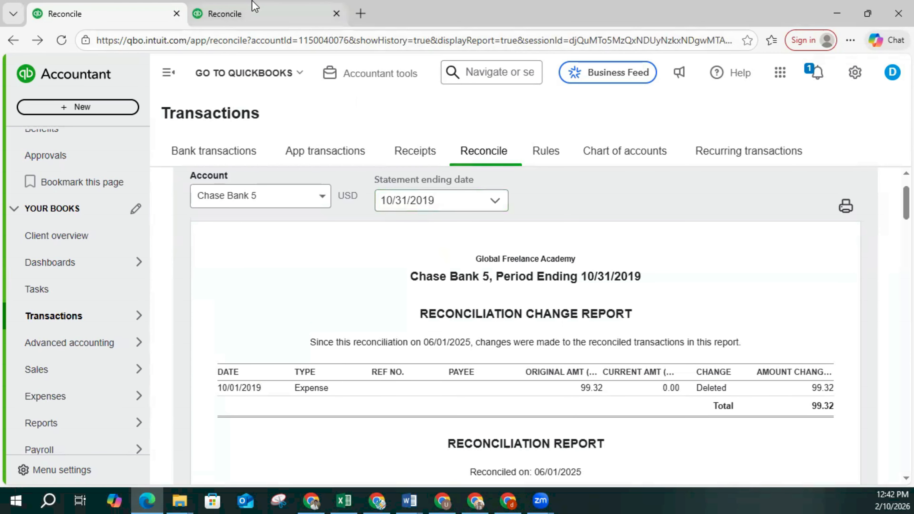
# - Switch to the Chase Bank 5 Reconcile page in the second browser tab and reload it to refresh the beginning balance
pyautogui.click(255, 7)
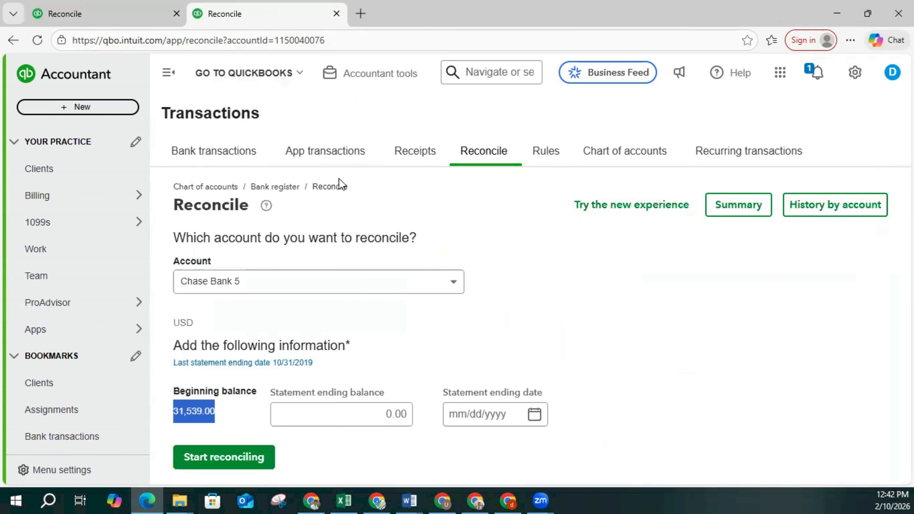
pyautogui.click(37, 40)
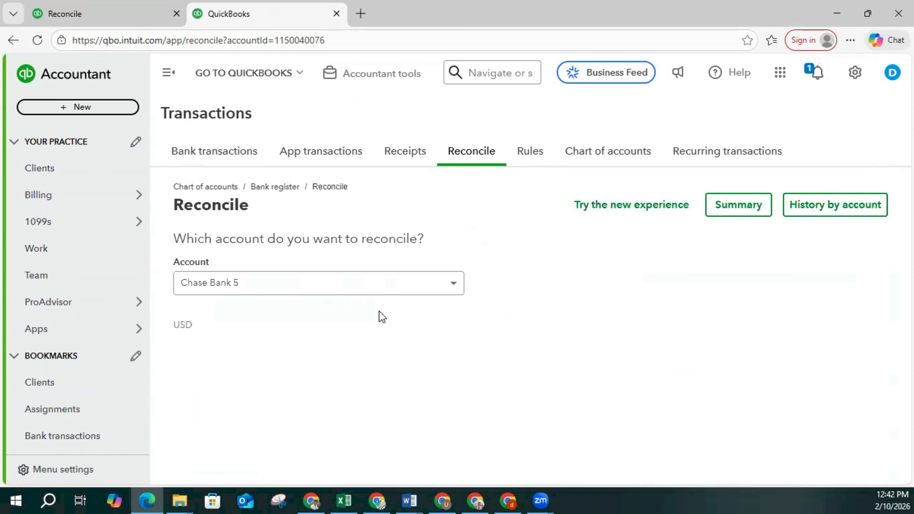
pyautogui.scroll(-2, 408, 309)
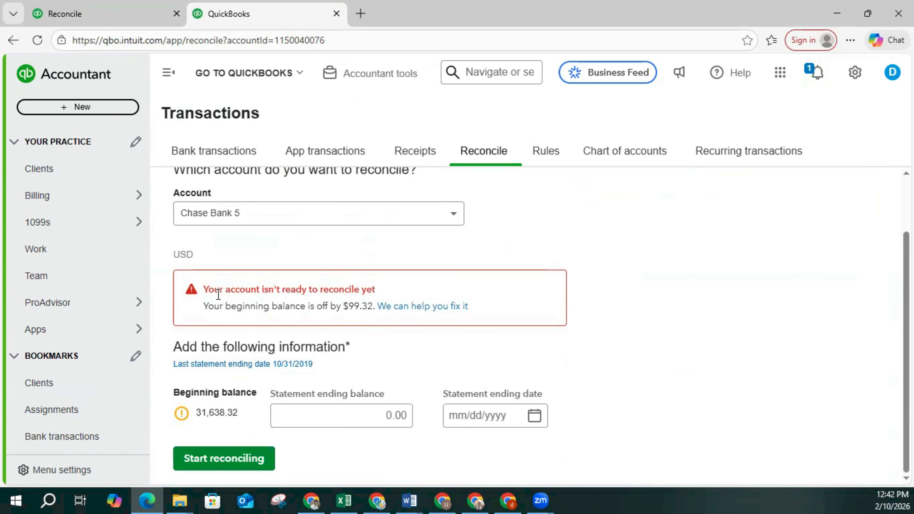
pyautogui.scroll(2, 282, 307)
pyautogui.scroll(-2, 288, 306)
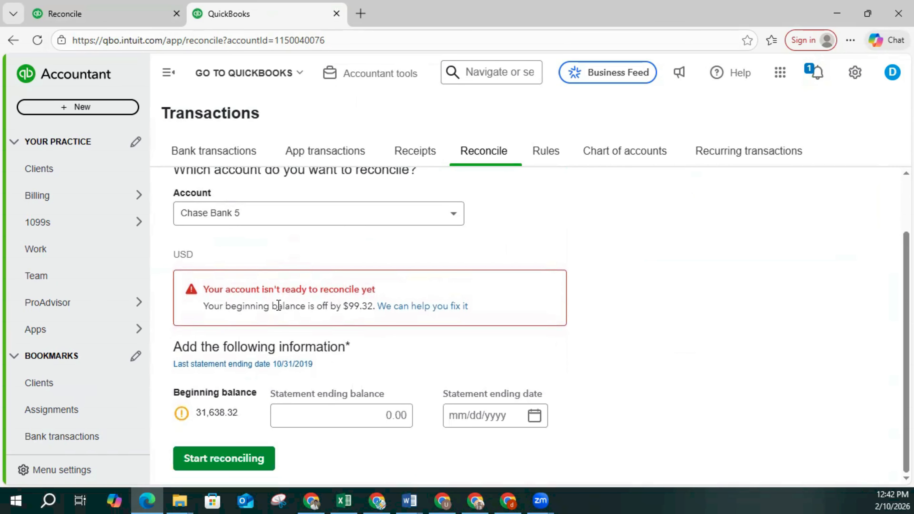
# - Examine the beginning balance notice and its discrepancy amount on the Chase Bank 5 Reconcile page
pyautogui.moveTo(223, 290); pyautogui.dragTo(367, 306)
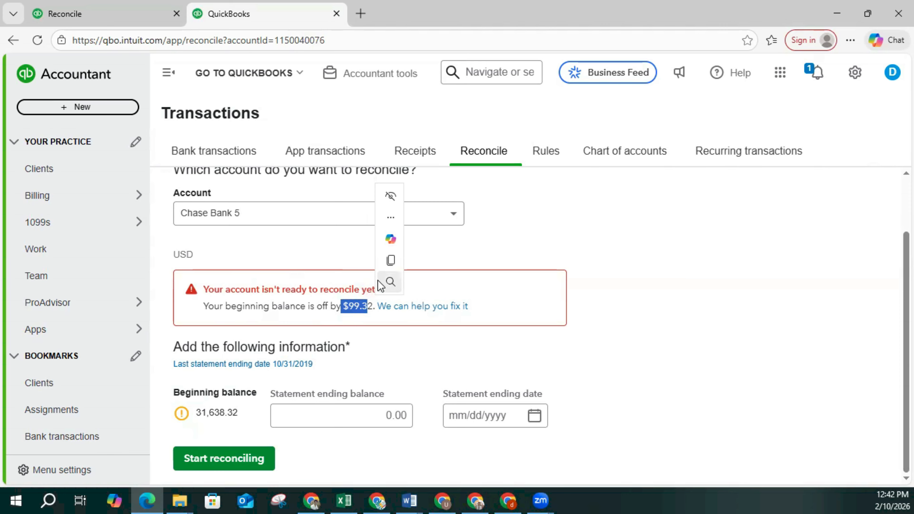
pyautogui.moveTo(258, 306); pyautogui.dragTo(348, 305)
pyautogui.scroll(2, 349, 299)
pyautogui.scroll(-2, 349, 300)
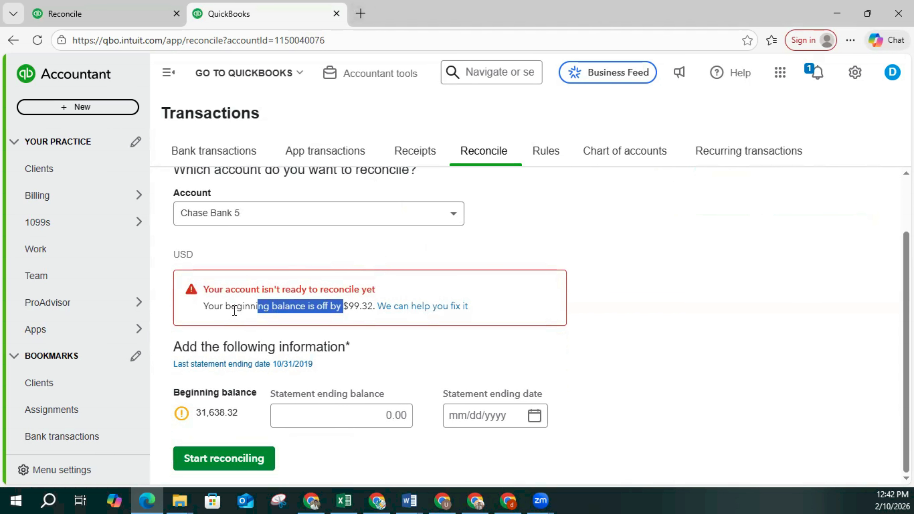
pyautogui.scroll(2, 266, 338)
pyautogui.scroll(-2, 267, 338)
pyautogui.scroll(2, 359, 374)
pyautogui.scroll(-2, 359, 372)
pyautogui.scroll(2, 364, 355)
pyautogui.scroll(-2, 362, 355)
pyautogui.moveTo(352, 306); pyautogui.dragTo(362, 309)
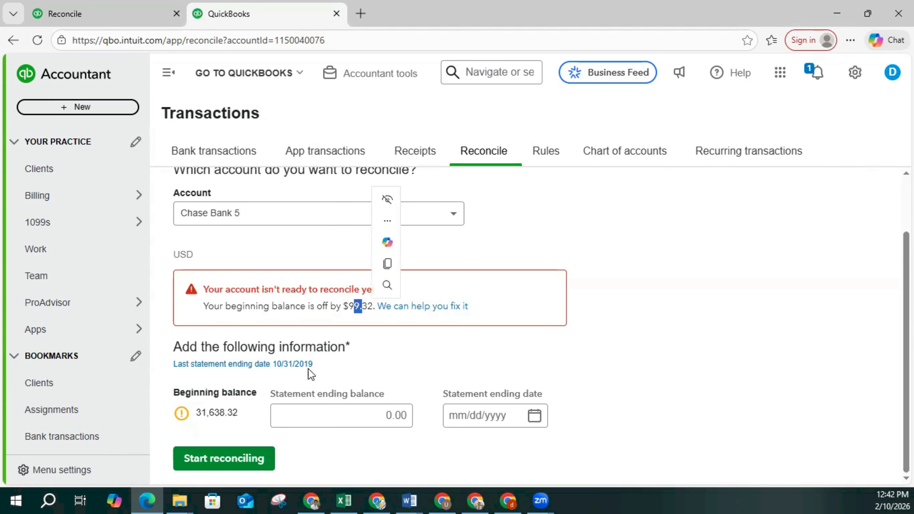
pyautogui.click(473, 346)
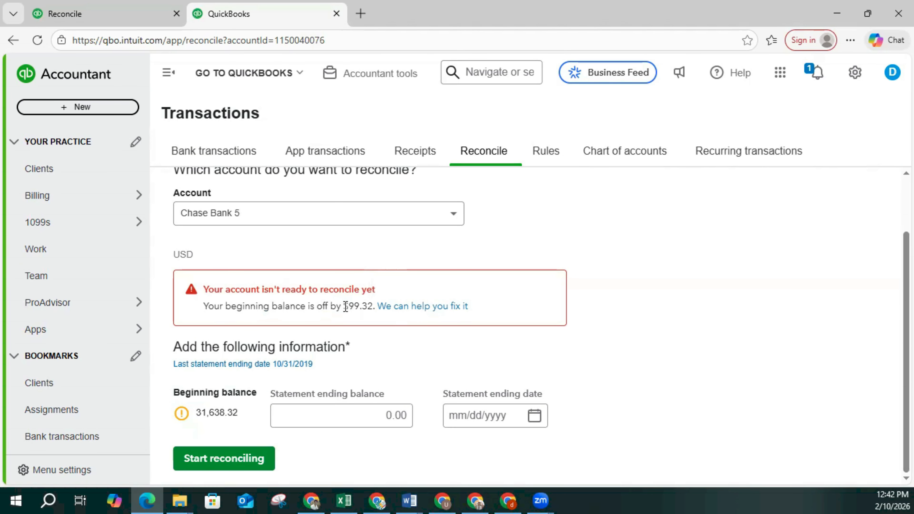
pyautogui.moveTo(330, 306); pyautogui.dragTo(363, 306)
# - Compare the deleted expense in the reconciliation change report with the discrepancy amount on the Reconcile page
pyautogui.click(137, 10)
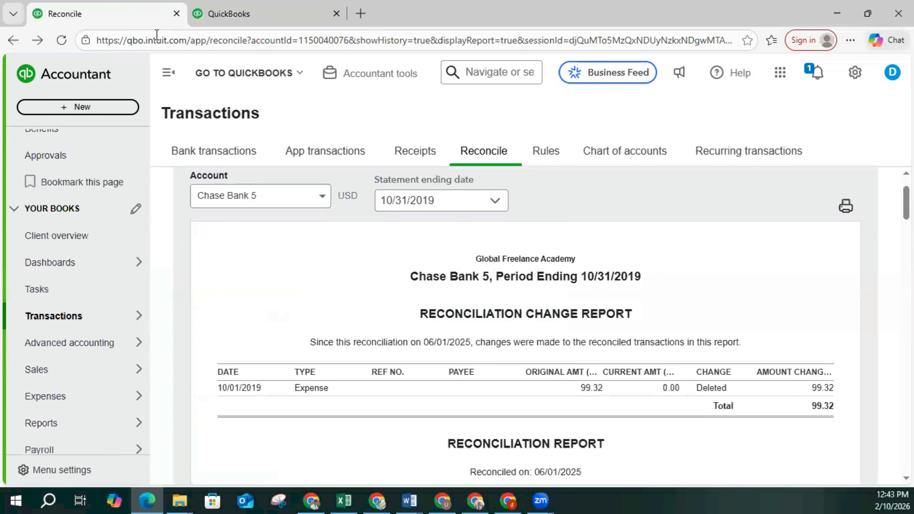
pyautogui.scroll(-5, 447, 304)
pyautogui.scroll(5, 471, 305)
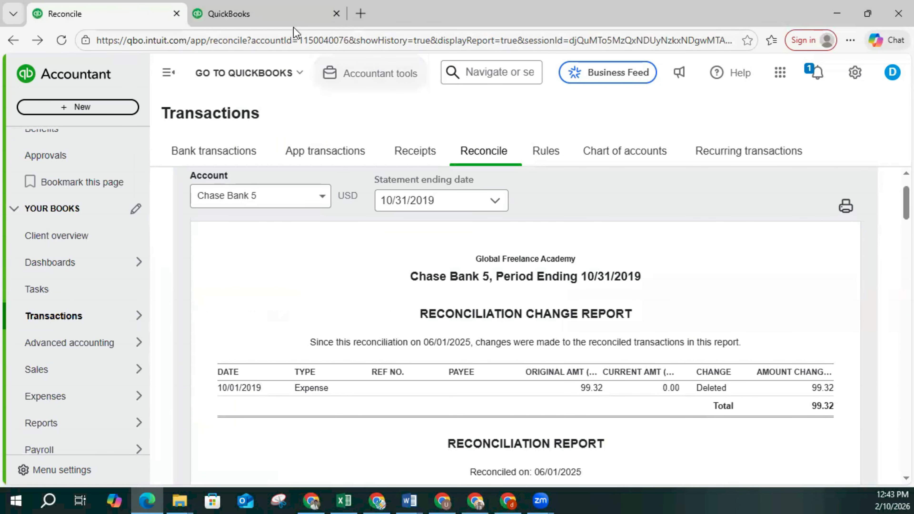
pyautogui.click(256, 11)
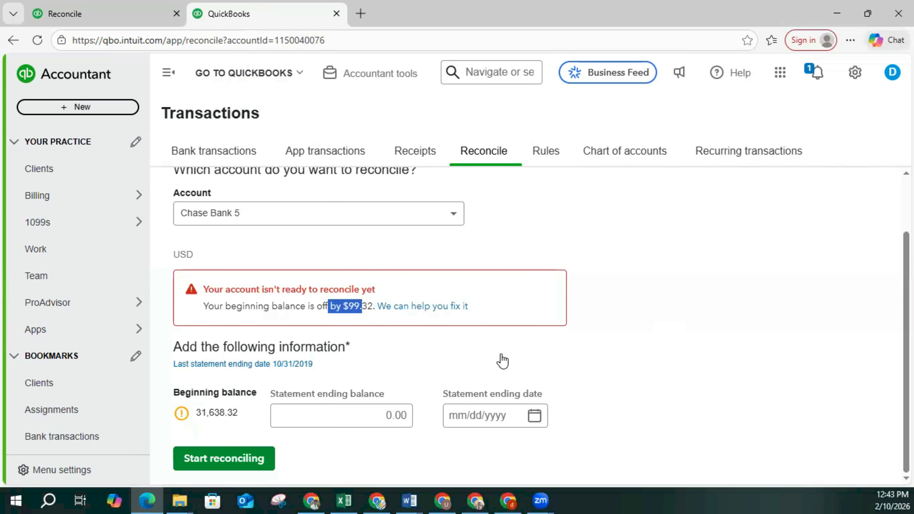
pyautogui.scroll(2, 478, 336)
pyautogui.scroll(-2, 478, 336)
pyautogui.click(127, 8)
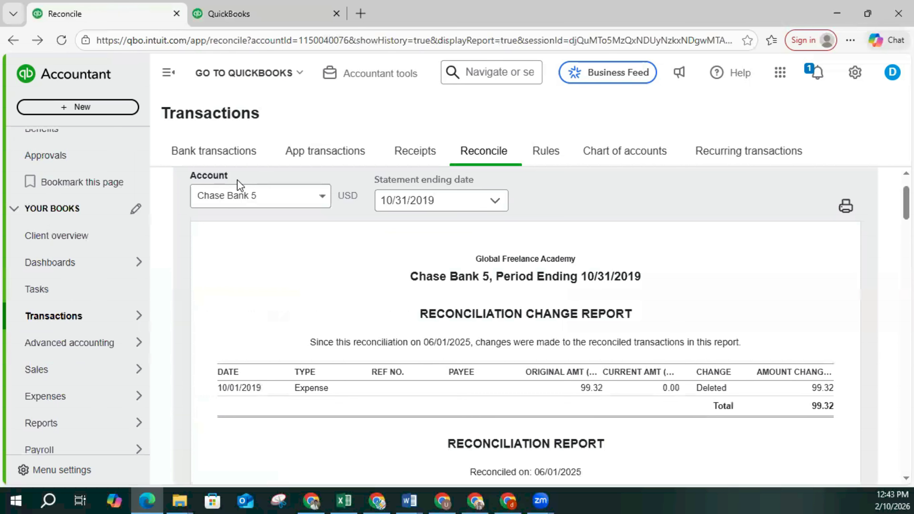
pyautogui.scroll(-15, 500, 374)
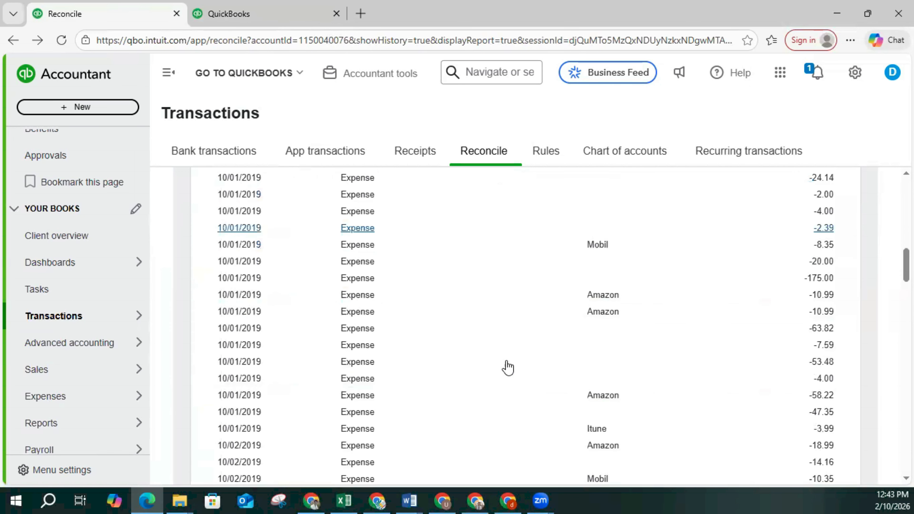
pyautogui.click(248, 6)
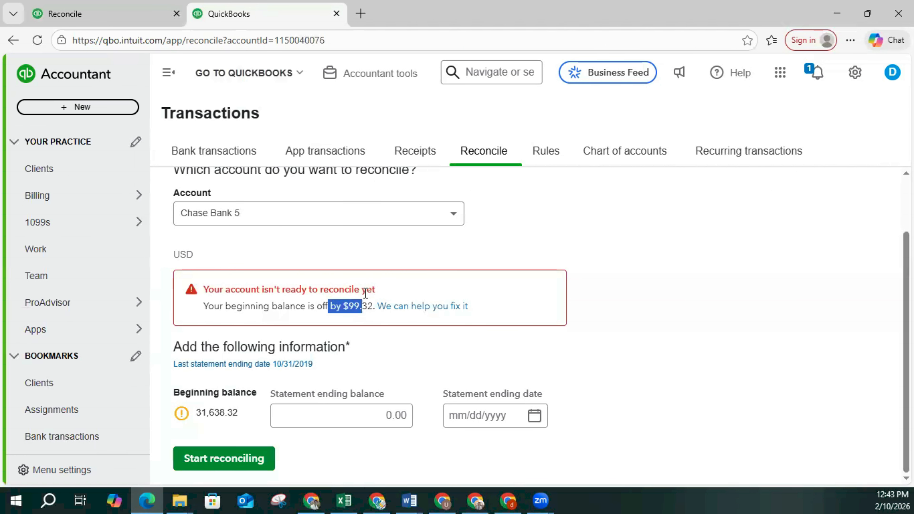
# - Check the account's reconcile readiness notice against the beginning balance and last statement ending date
pyautogui.scroll(2, 611, 342)
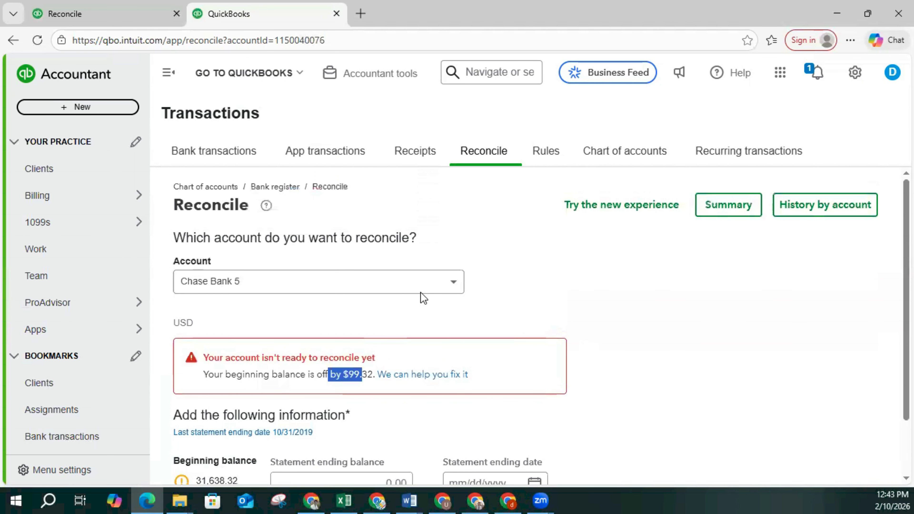
pyautogui.click(595, 325)
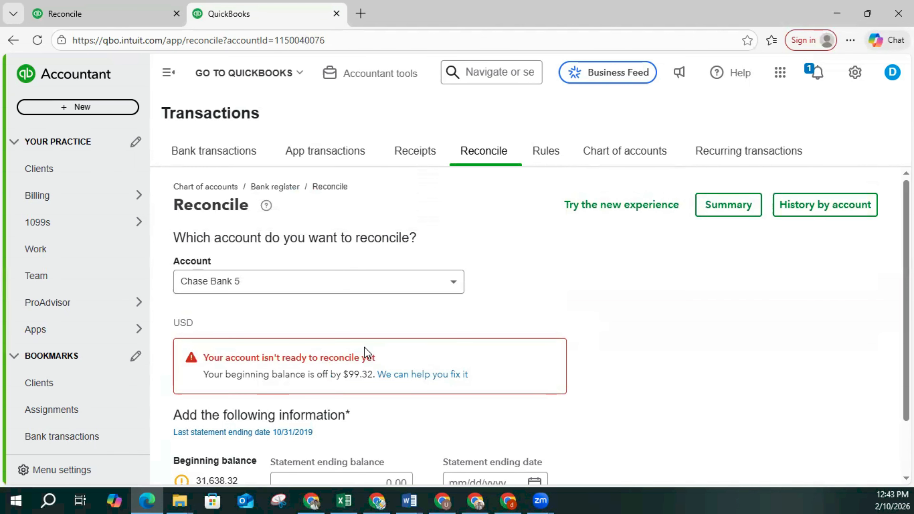
pyautogui.scroll(-2, 364, 347)
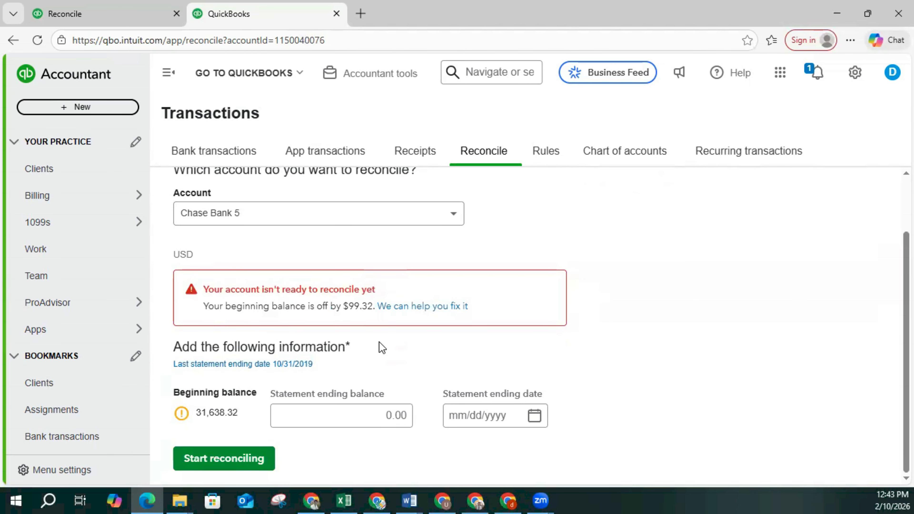
pyautogui.scroll(2, 378, 342)
pyautogui.scroll(-2, 490, 326)
pyautogui.moveTo(215, 289); pyautogui.dragTo(366, 291)
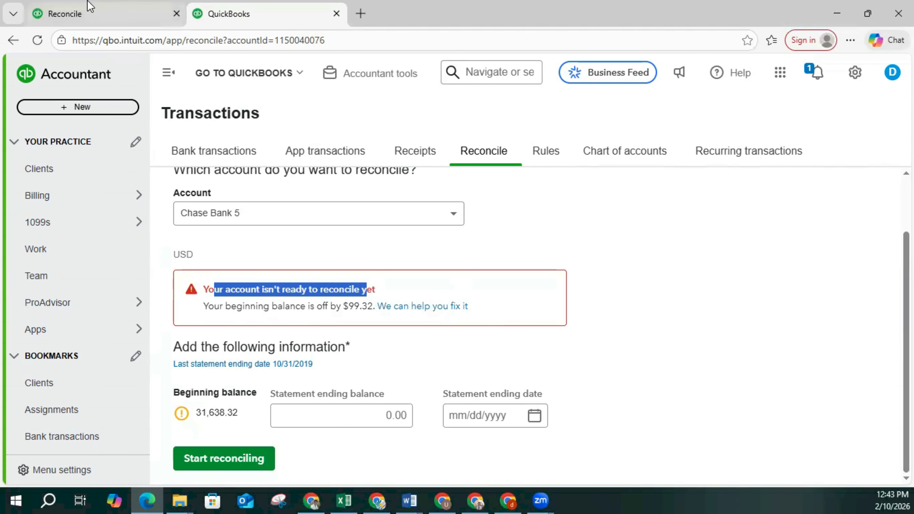
# - Recheck the changed amount in the reconciliation change report, then return to the Reconcile page
pyautogui.click(86, 12)
pyautogui.scroll(5, 518, 351)
pyautogui.scroll(10, 489, 280)
pyautogui.scroll(-3, 473, 326)
pyautogui.scroll(3, 651, 290)
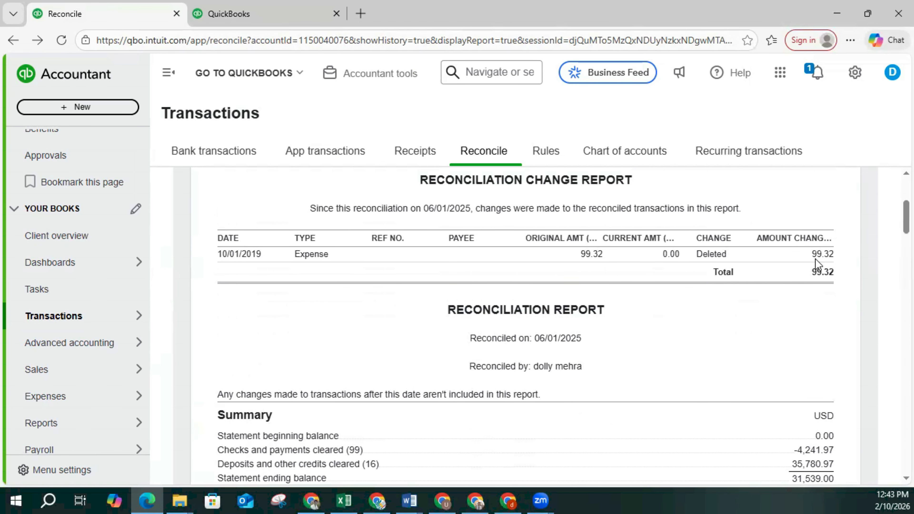
pyautogui.scroll(-5, 532, 300)
pyautogui.scroll(8, 540, 326)
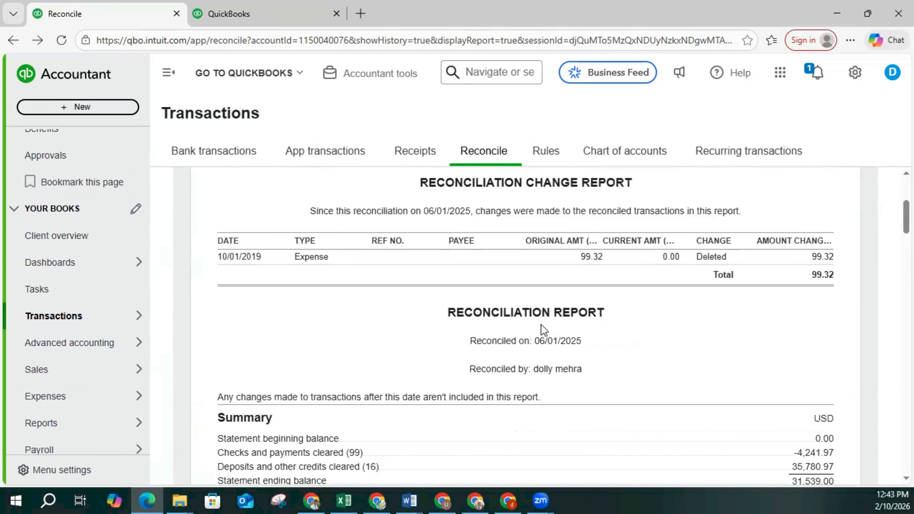
pyautogui.click(264, 6)
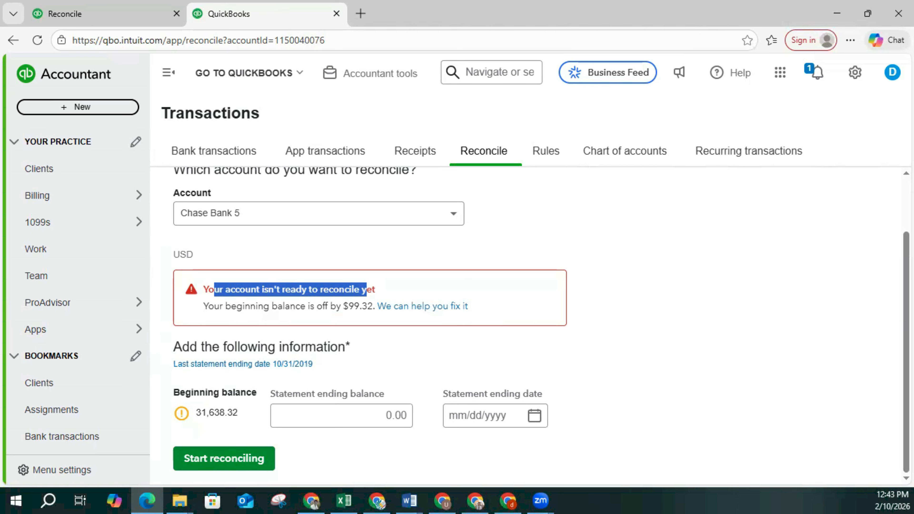
# - Open the Reconciliation Discrepancy Report from the Chase Bank 5 beginning balance notice and view the deleted expense's history
pyautogui.hotkey('alt', 'Tab')
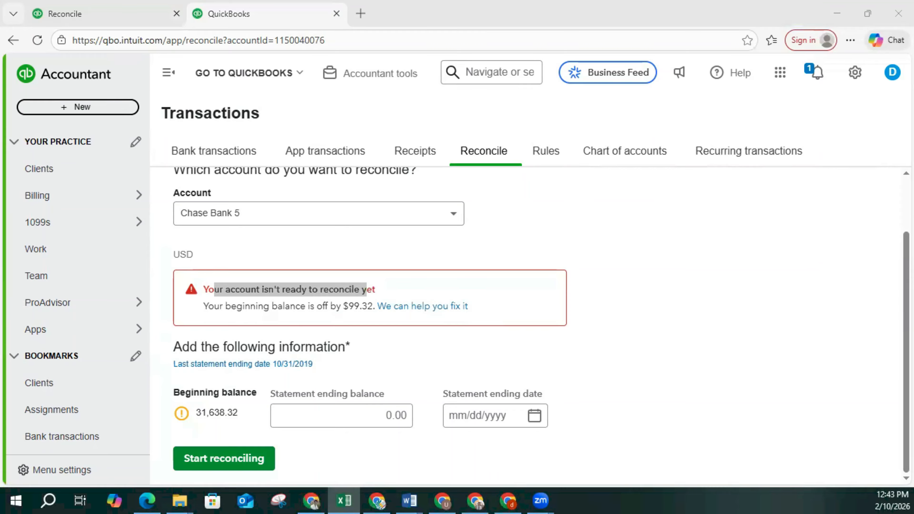
pyautogui.click(423, 307)
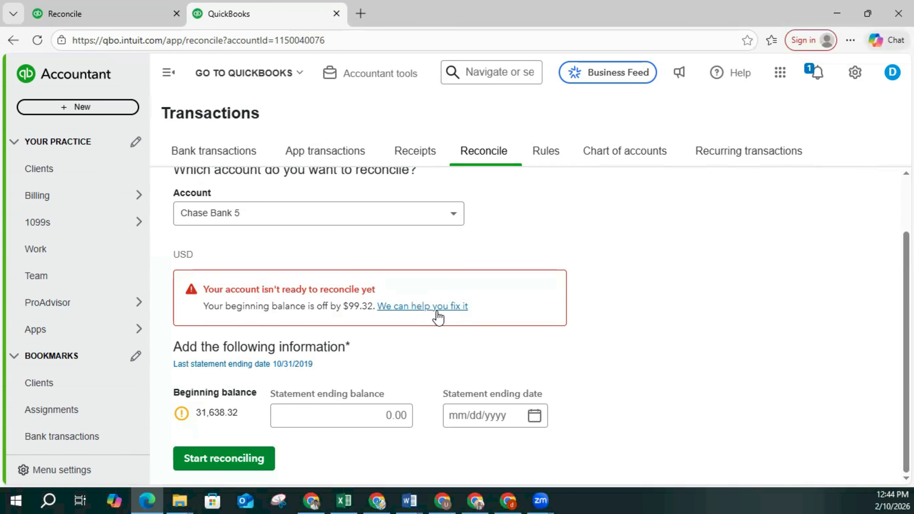
pyautogui.click(433, 309)
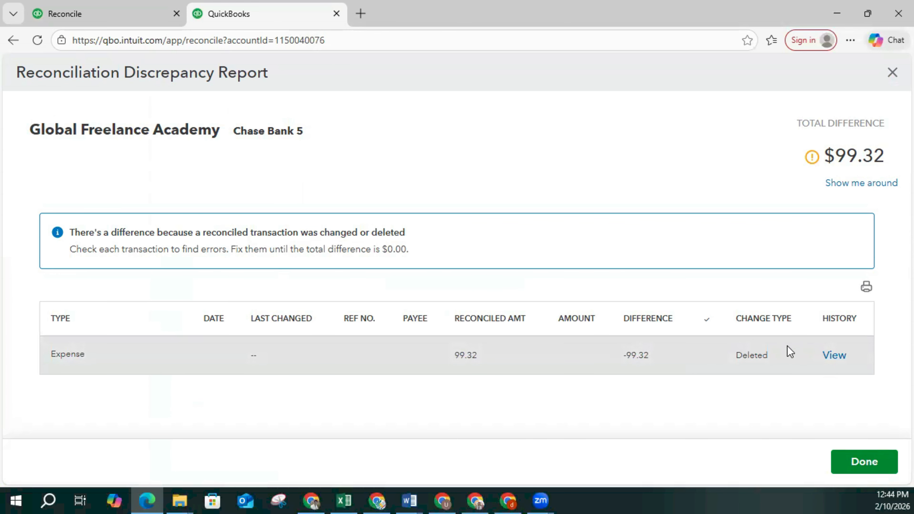
pyautogui.click(830, 356)
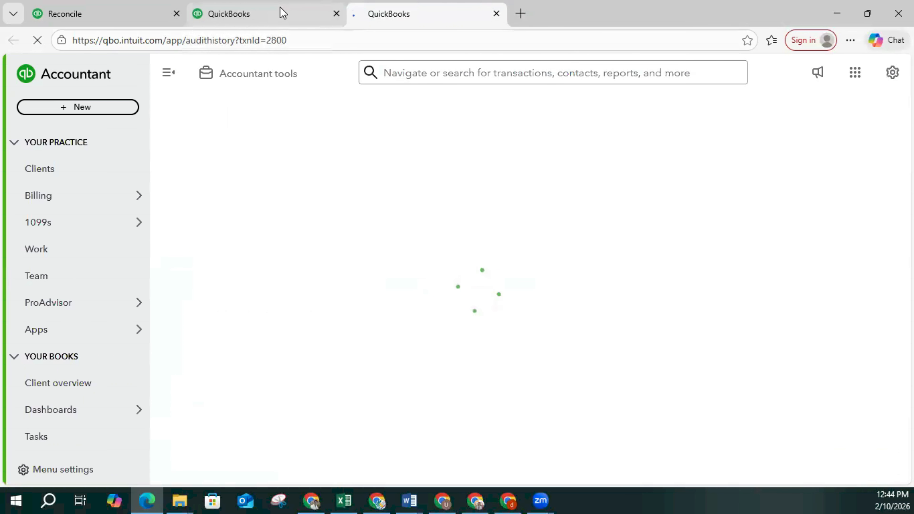
# - Compare the deleted expense in the discrepancy report with the reconciliation change report for the period ending 10/31/2019
pyautogui.click(284, 14)
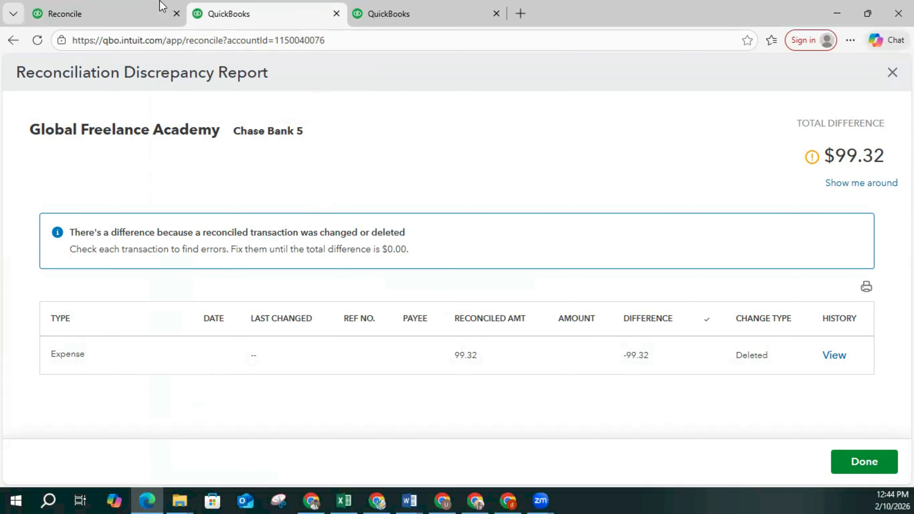
pyautogui.click(121, 14)
pyautogui.scroll(-5, 400, 286)
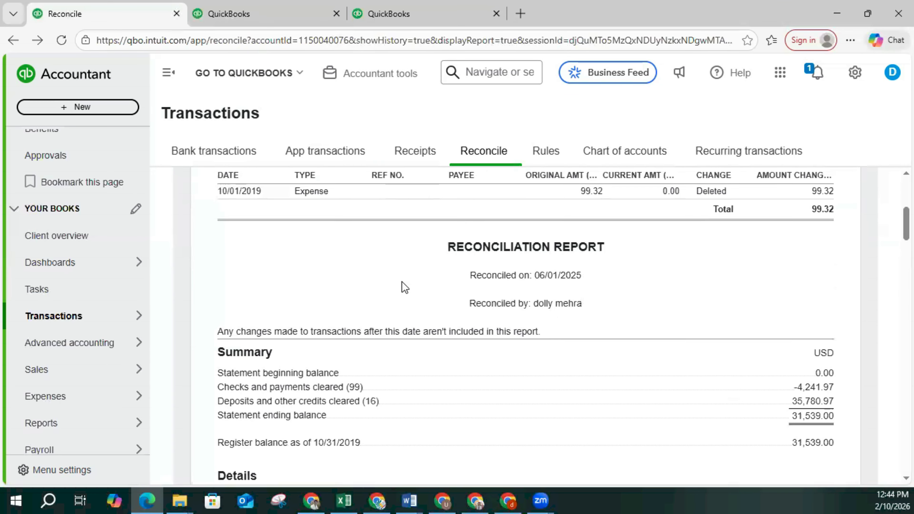
pyautogui.scroll(3, 401, 281)
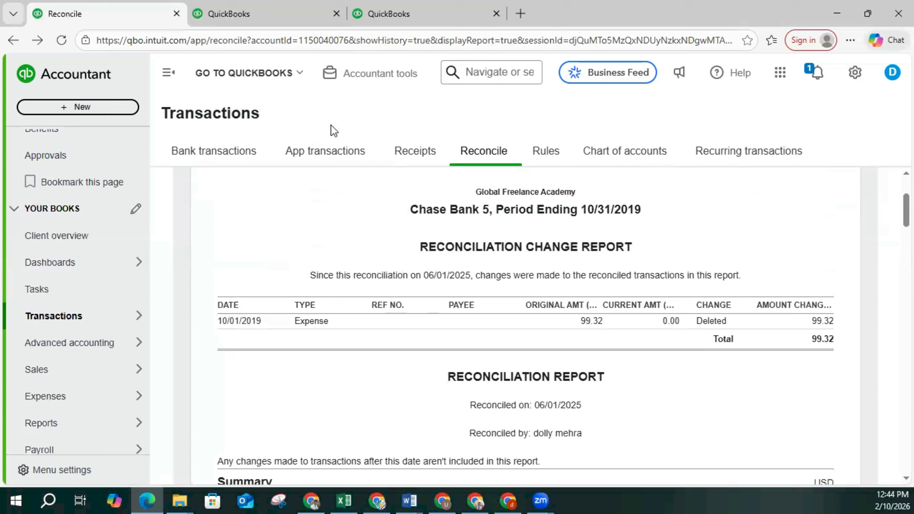
pyautogui.click(280, 13)
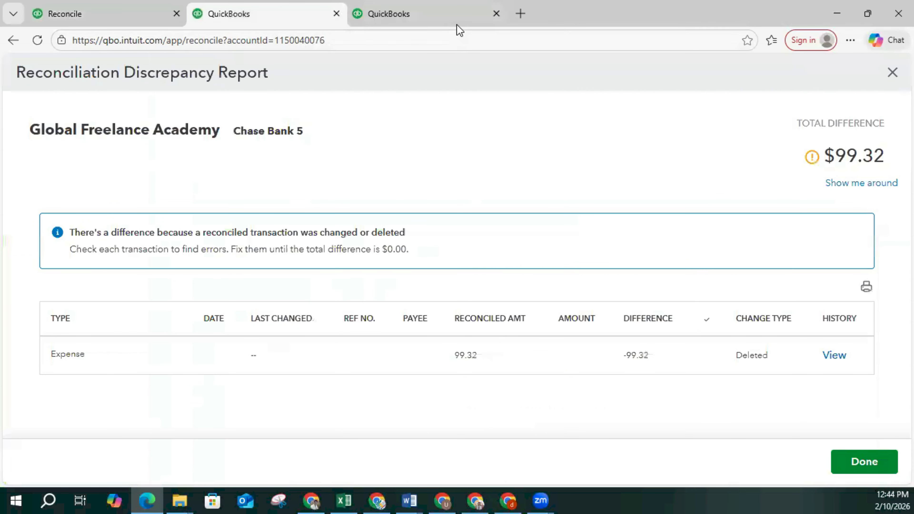
# - Glance at the expense's audit history, then close the discrepancy report to return to the Chase Bank 5 Reconcile page
pyautogui.click(424, 13)
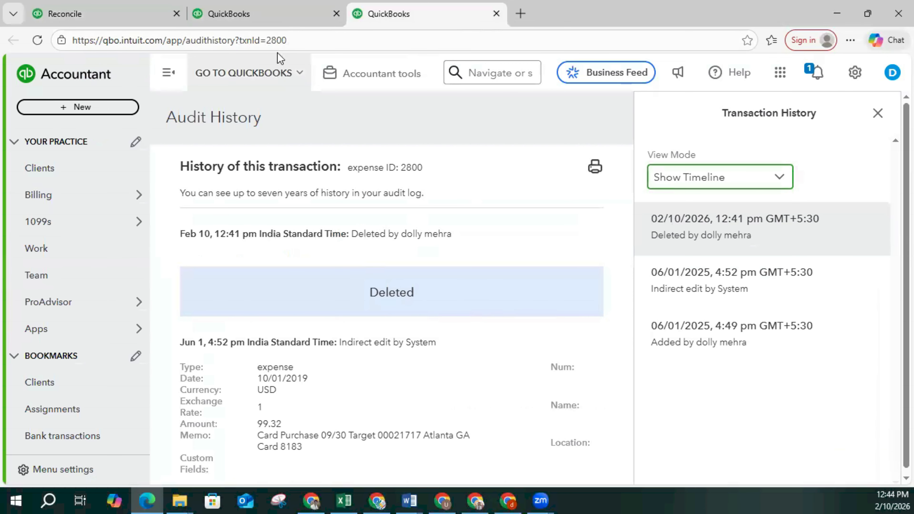
pyautogui.click(248, 14)
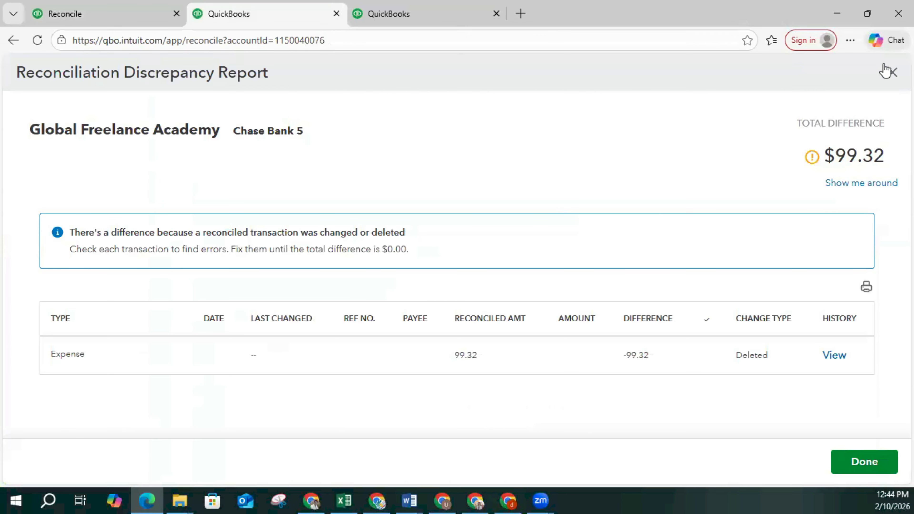
pyautogui.click(887, 71)
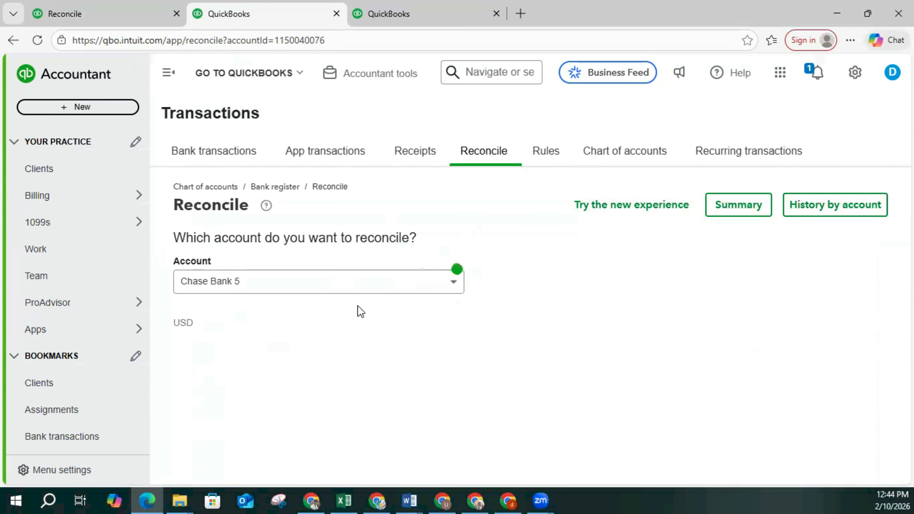
pyautogui.scroll(-2, 360, 311)
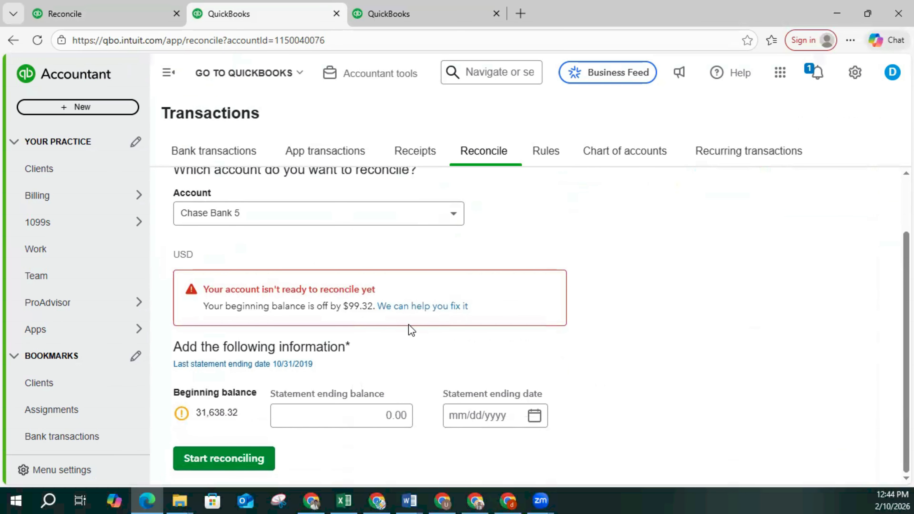
# - Examine the deleted expense's audit history down to its original entry, including the cleared status, match status, account and amount columns
pyautogui.click(456, 5)
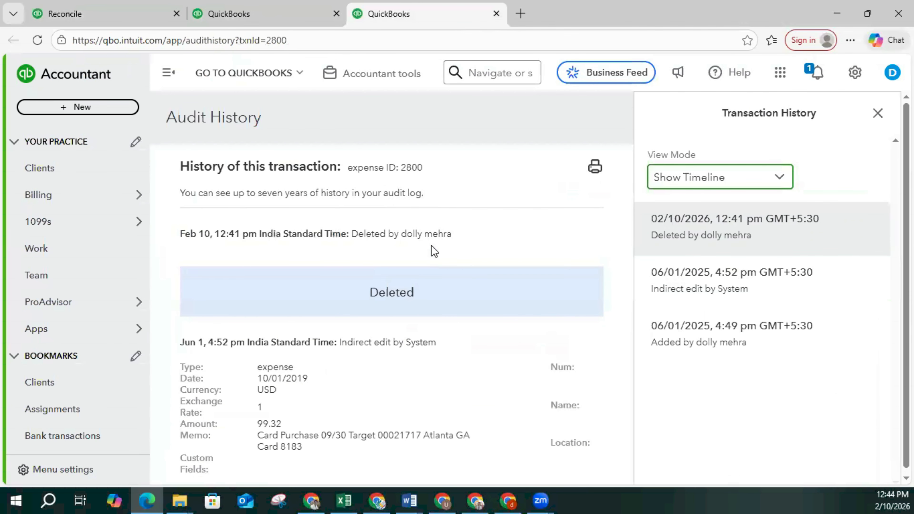
pyautogui.scroll(-4, 445, 260)
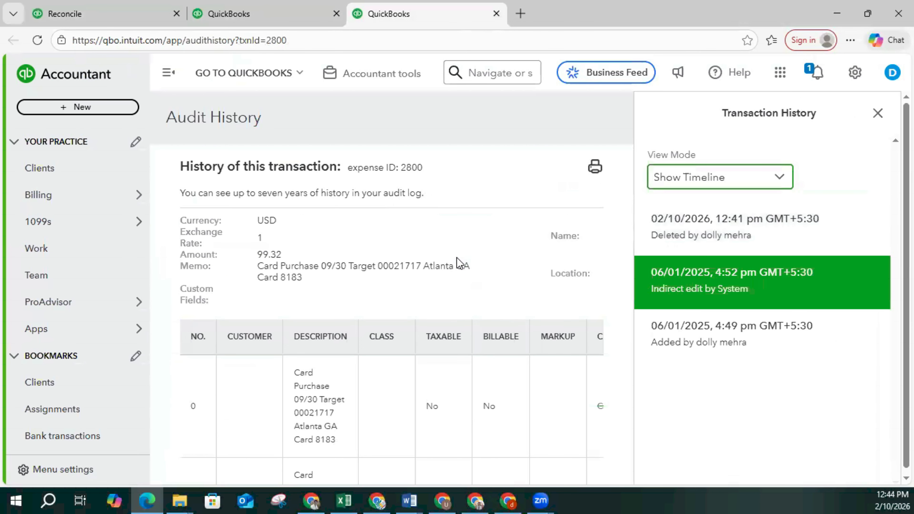
pyautogui.scroll(3, 496, 258)
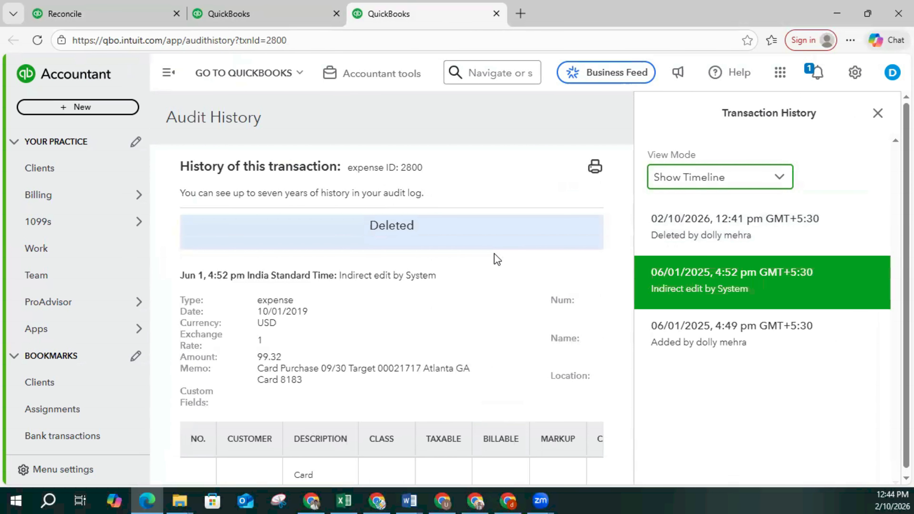
pyautogui.scroll(-8, 501, 298)
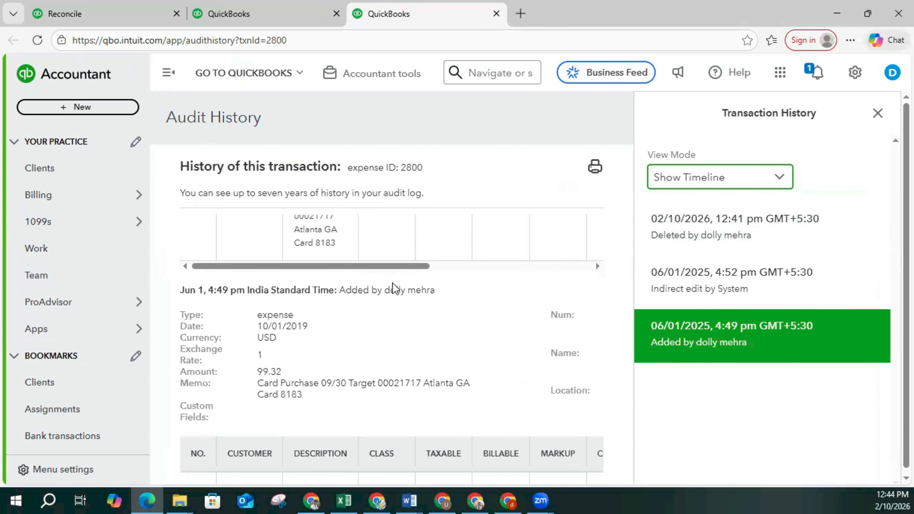
pyautogui.scroll(-3, 393, 288)
pyautogui.scroll(-2, 406, 281)
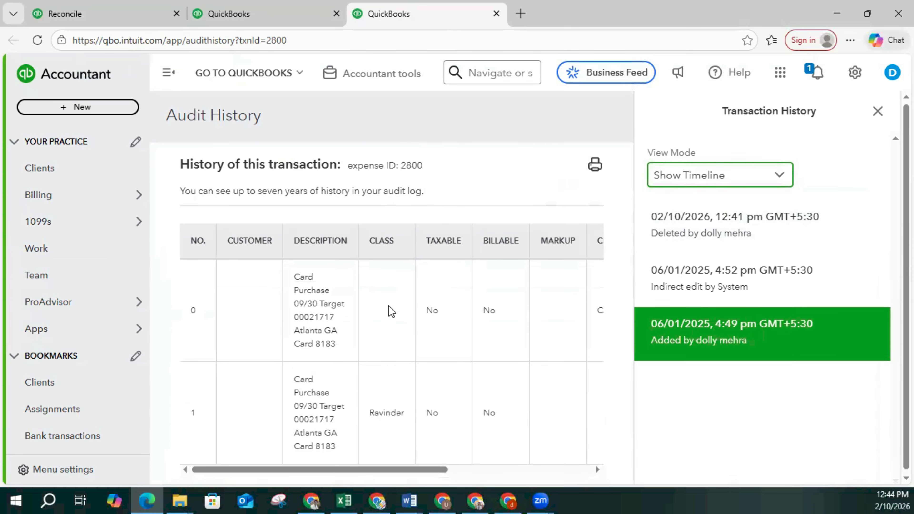
pyautogui.moveTo(446, 467); pyautogui.dragTo(590, 460)
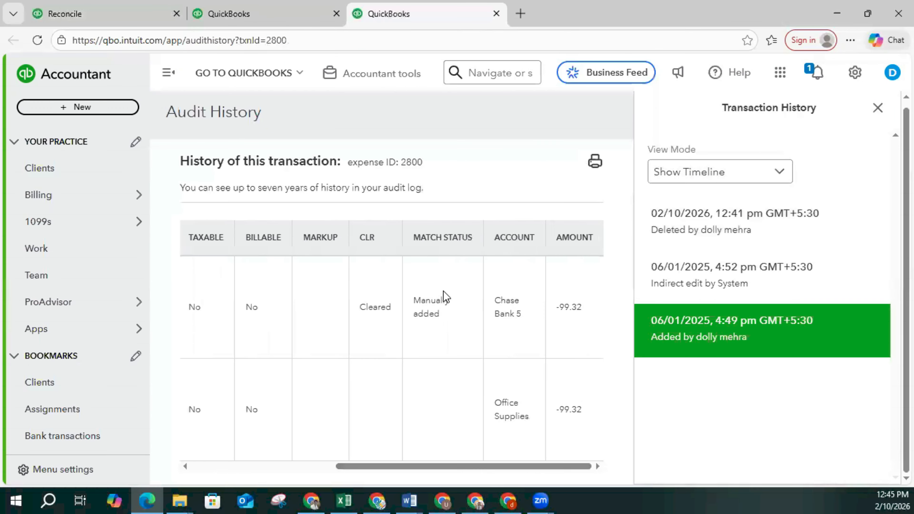
# - Review the expense's audit history back from the original entry through the indirect system edit to the deletion record
pyautogui.scroll(5, 481, 345)
pyautogui.scroll(-3, 484, 347)
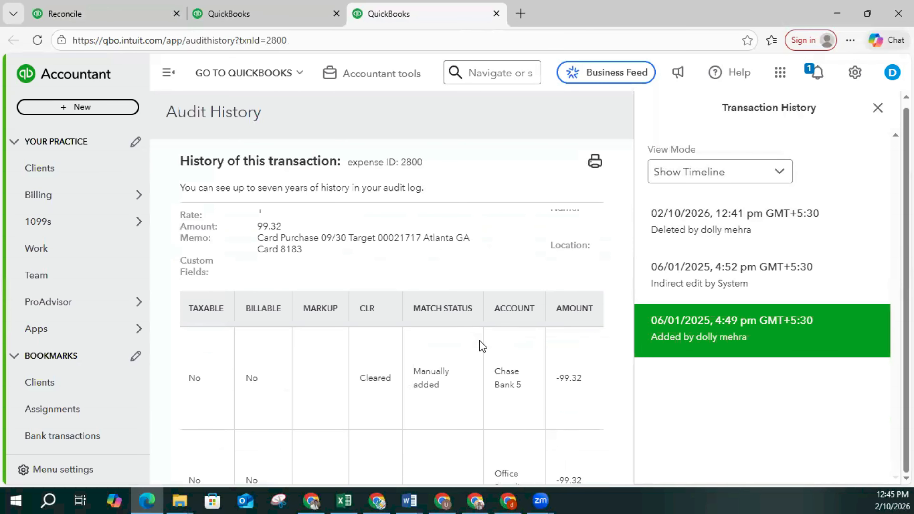
pyautogui.scroll(3, 414, 315)
pyautogui.scroll(3, 413, 314)
pyautogui.scroll(-2, 414, 311)
pyautogui.scroll(4, 414, 309)
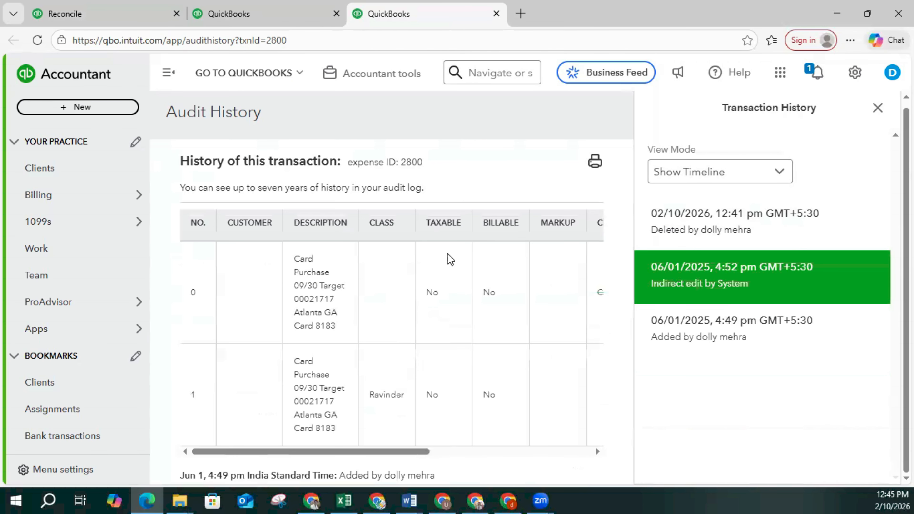
pyautogui.scroll(1, 467, 182)
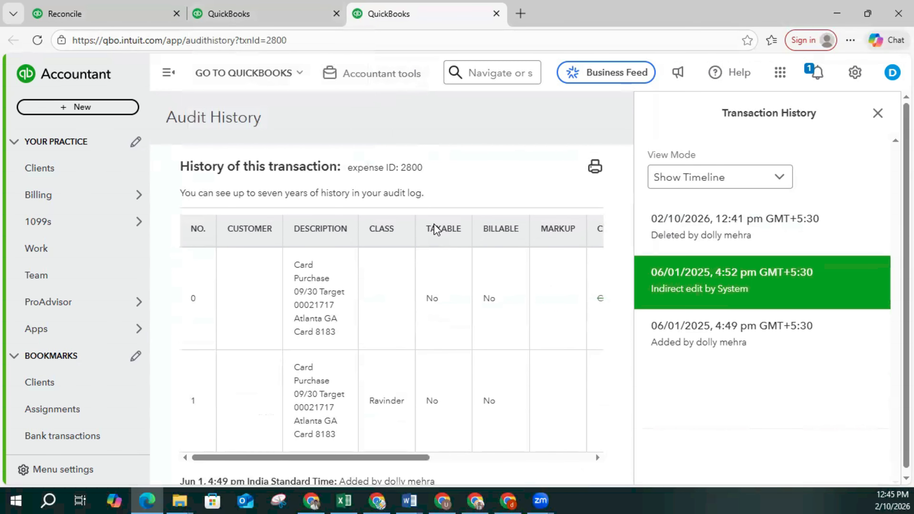
pyautogui.scroll(10, 428, 253)
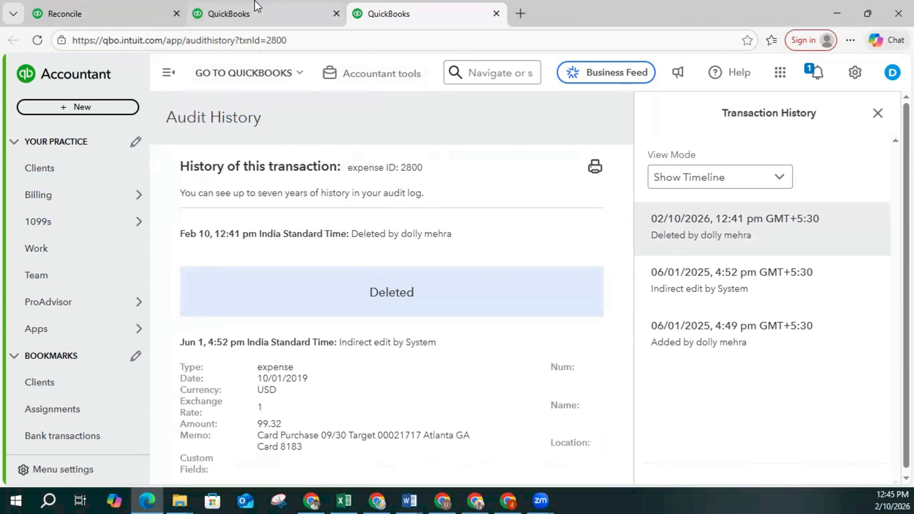
# - Return to the Chase Bank 5 Reconcile page and duplicate it in a new browser tab
pyautogui.click(260, 11)
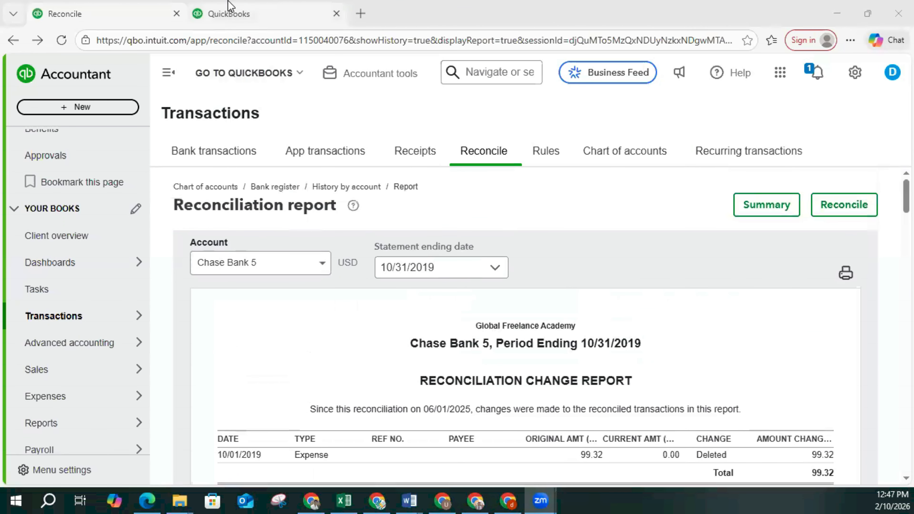
pyautogui.click(260, 7)
pyautogui.click(112, 10)
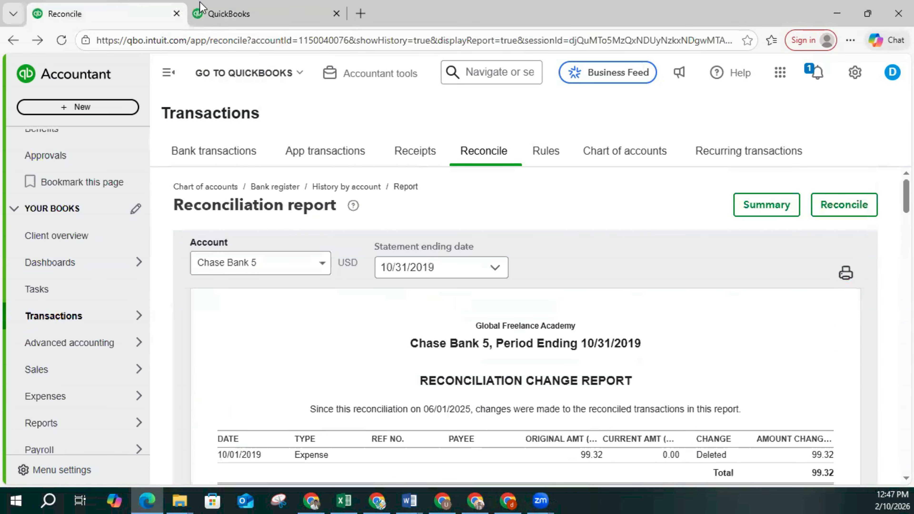
pyautogui.click(252, 11)
pyautogui.rightClick(258, 8)
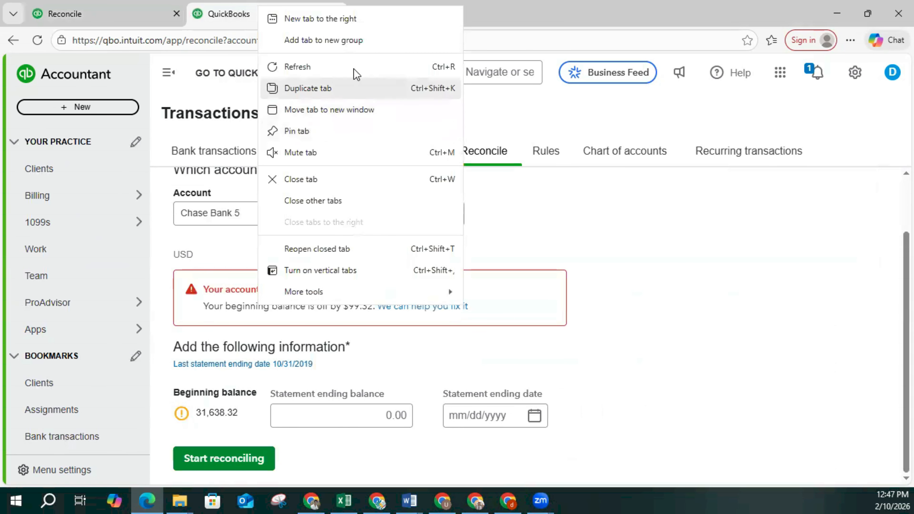
pyautogui.click(353, 88)
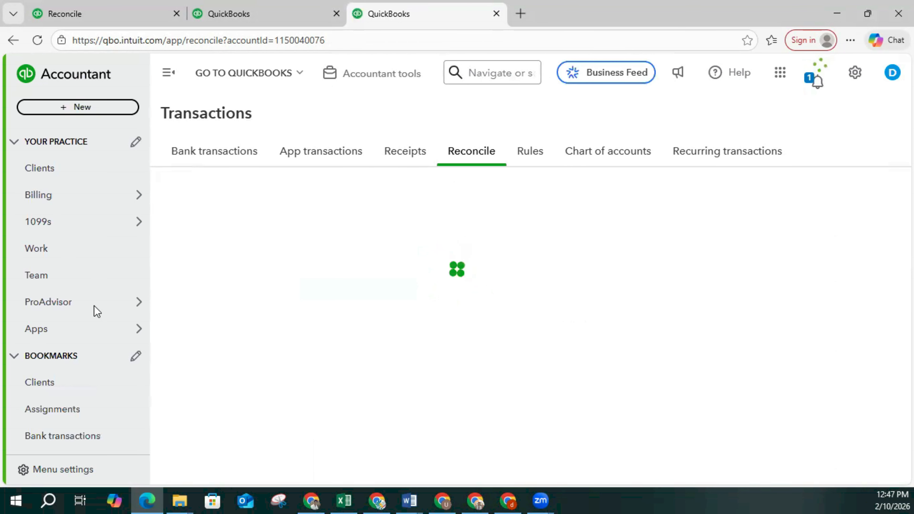
# - Open the Bank transactions page in the duplicated browser tab
pyautogui.moveTo(102, 303)
pyautogui.scroll(-5, 102, 306)
pyautogui.scroll(4, 106, 299)
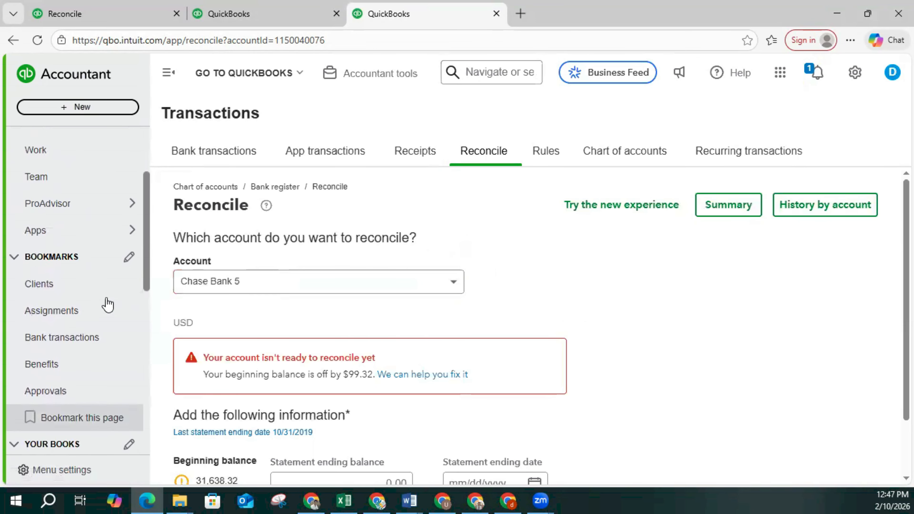
pyautogui.scroll(-2, 90, 306)
pyautogui.scroll(-10, 87, 310)
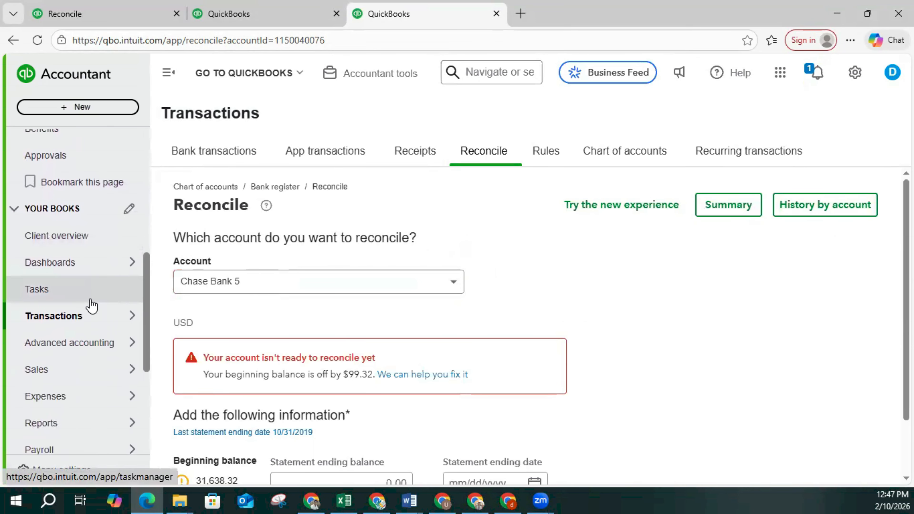
pyautogui.scroll(-1, 92, 324)
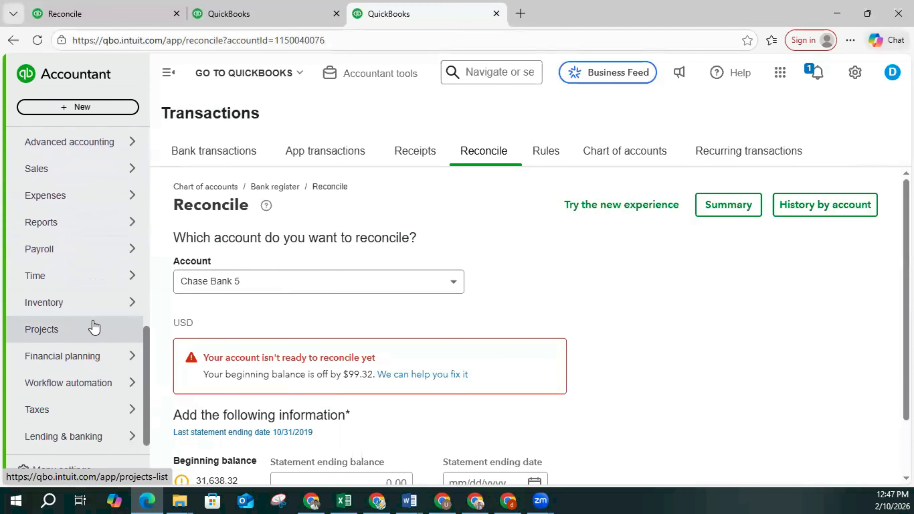
pyautogui.scroll(-1, 99, 339)
pyautogui.scroll(5, 90, 310)
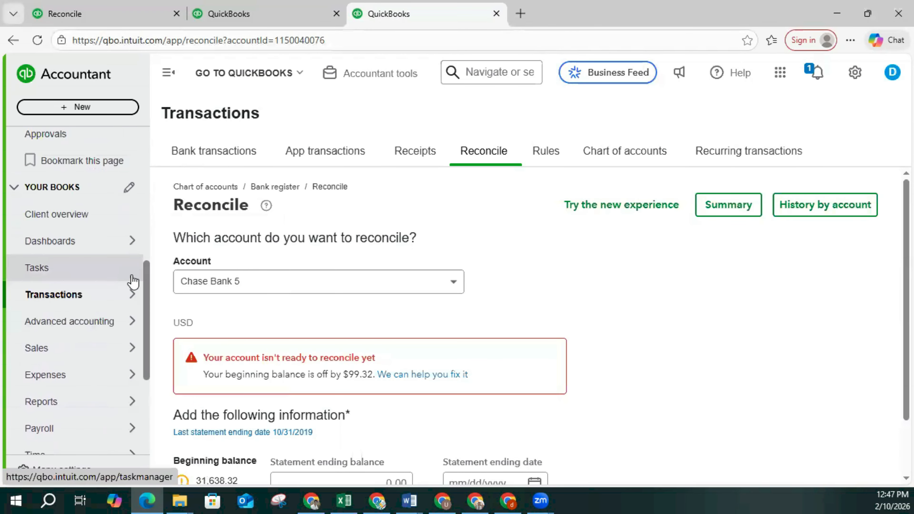
pyautogui.click(200, 301)
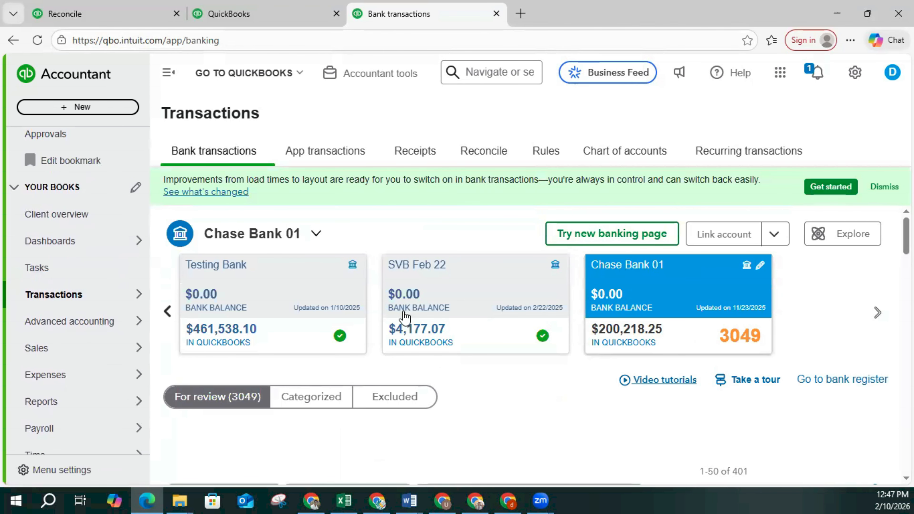
# - Show the Chase Bank 5 transactions awaiting review, check the 10/01/2019 Target entry, and return to the Reconcile page
pyautogui.click(876, 314)
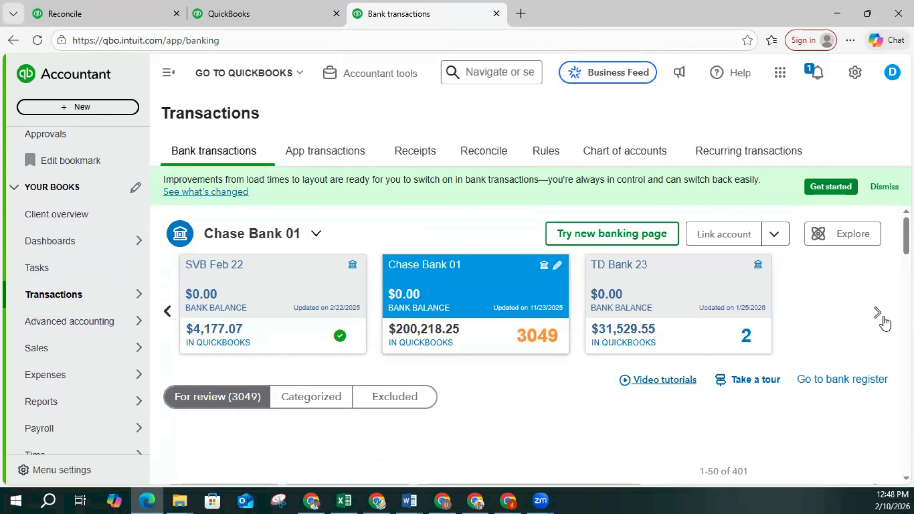
pyautogui.click(877, 315)
pyautogui.click(877, 314)
pyautogui.click(876, 315)
pyautogui.click(877, 314)
pyautogui.click(877, 315)
pyautogui.click(877, 314)
pyautogui.click(622, 277)
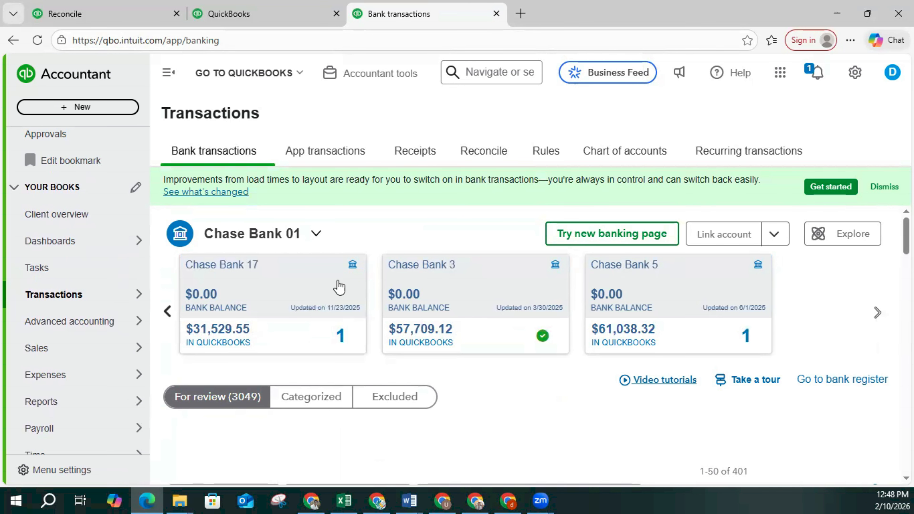
pyautogui.scroll(-3, 324, 306)
pyautogui.scroll(-1, 300, 328)
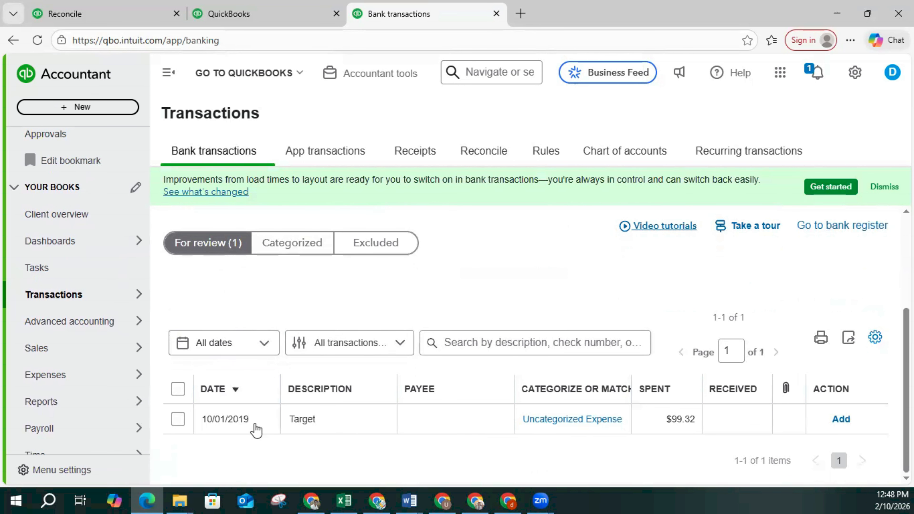
pyautogui.click(252, 14)
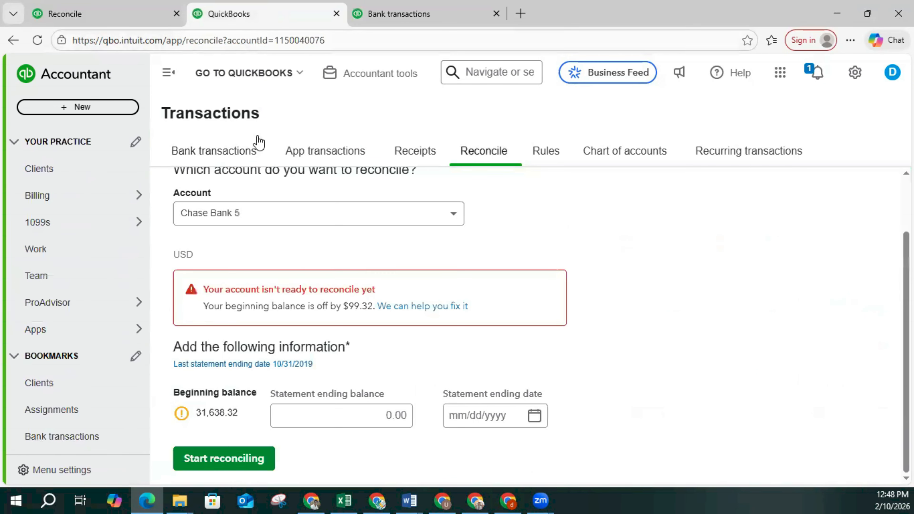
# - Compare the deleted expense in the Chase Bank 5 reconciliation change report with the Target entry awaiting review in bank transactions
pyautogui.click(120, 4)
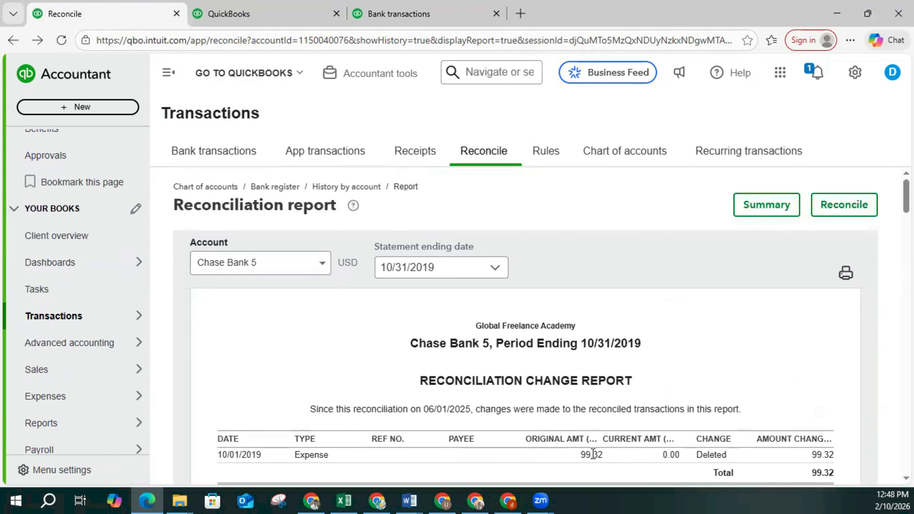
pyautogui.scroll(-5, 471, 341)
pyautogui.click(382, 7)
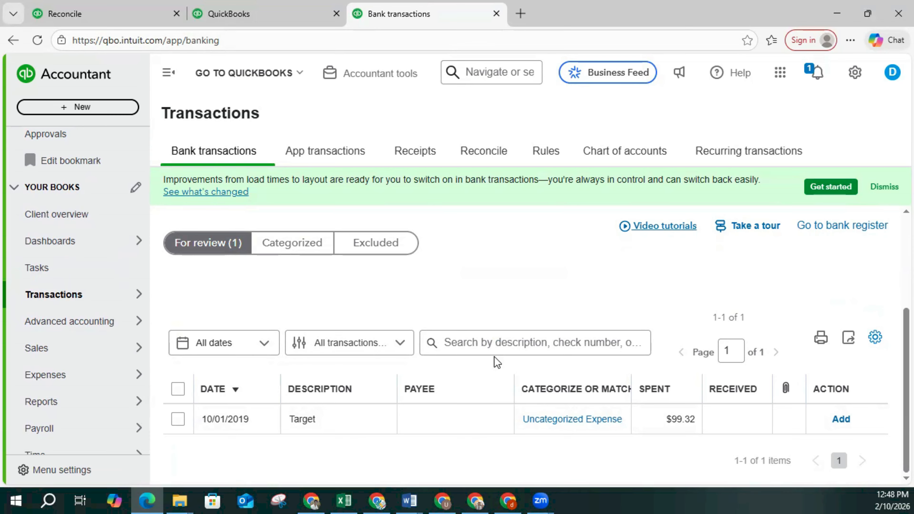
pyautogui.hotkey('ctrl', 'shift', 'Tab')
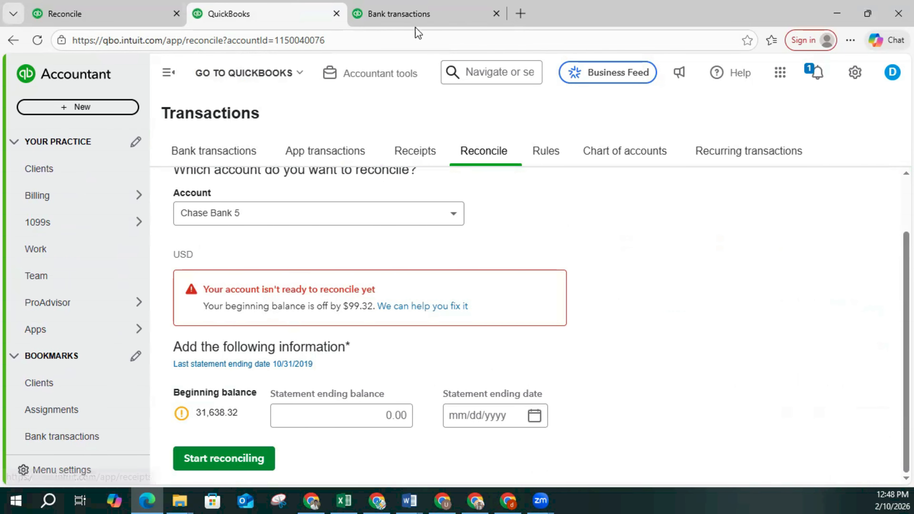
pyautogui.click(434, 10)
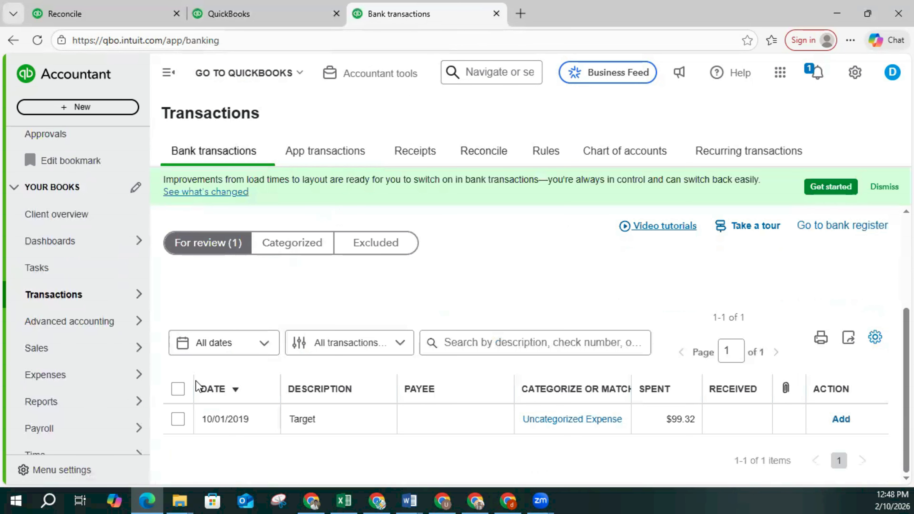
# - Accept the 10/01/2019 Target transaction of $99.32 as an Uncategorized Expense and show the account's categorized transactions
pyautogui.click(178, 419)
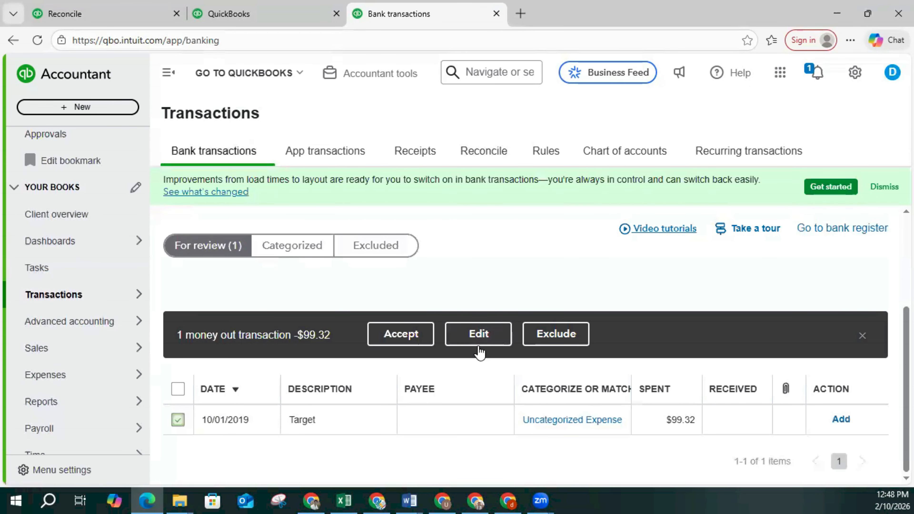
pyautogui.click(406, 339)
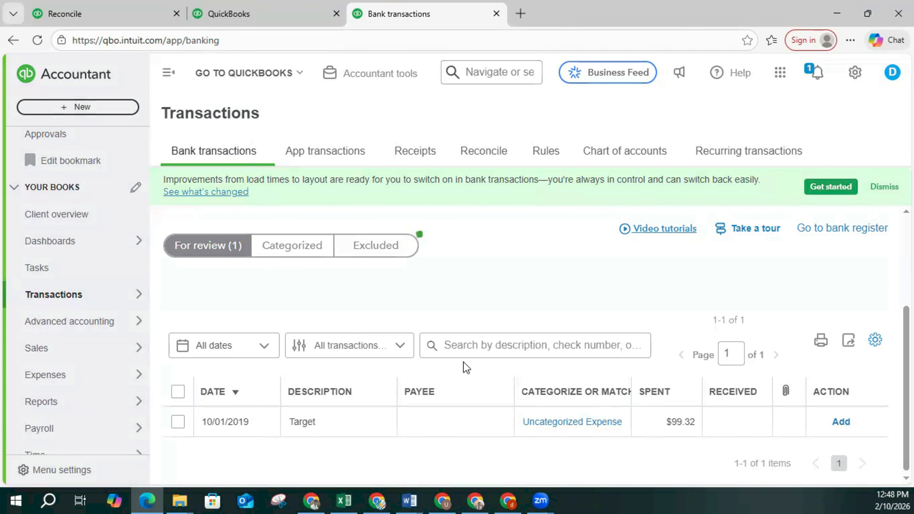
pyautogui.scroll(-3, 499, 346)
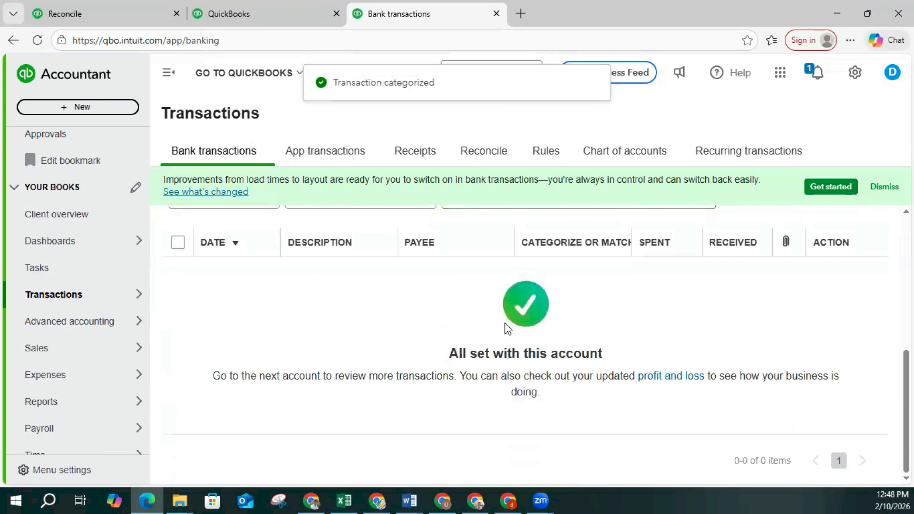
pyautogui.scroll(3, 490, 324)
pyautogui.scroll(2, 387, 317)
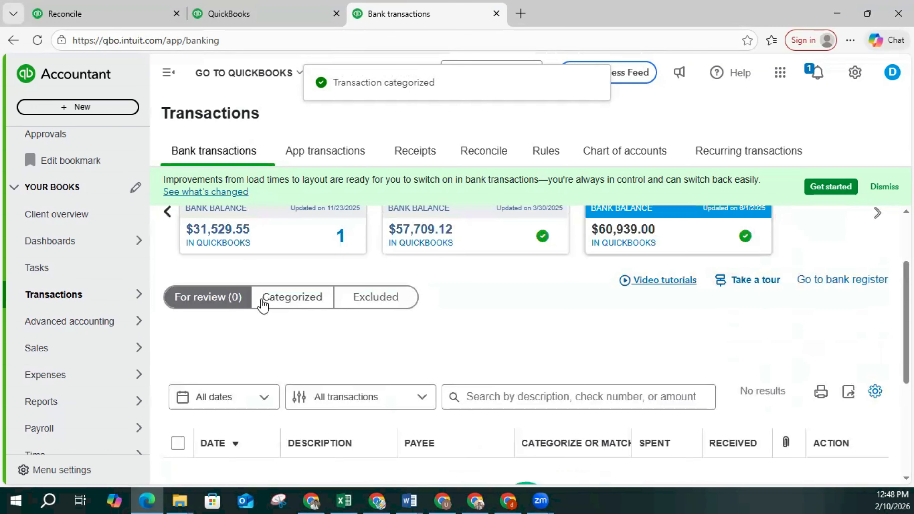
pyautogui.click(298, 307)
pyautogui.scroll(-3, 469, 372)
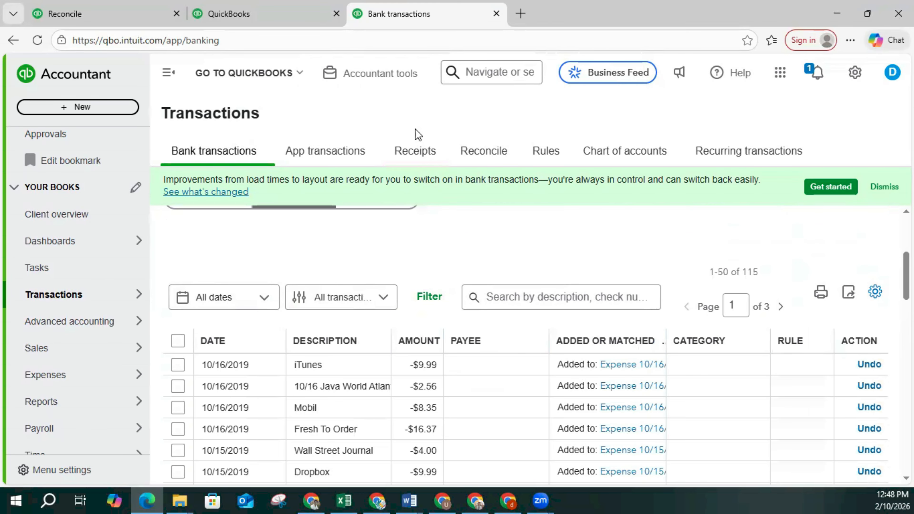
# - Return to the Chase Bank 5 Reconcile page and reload it
pyautogui.click(273, 13)
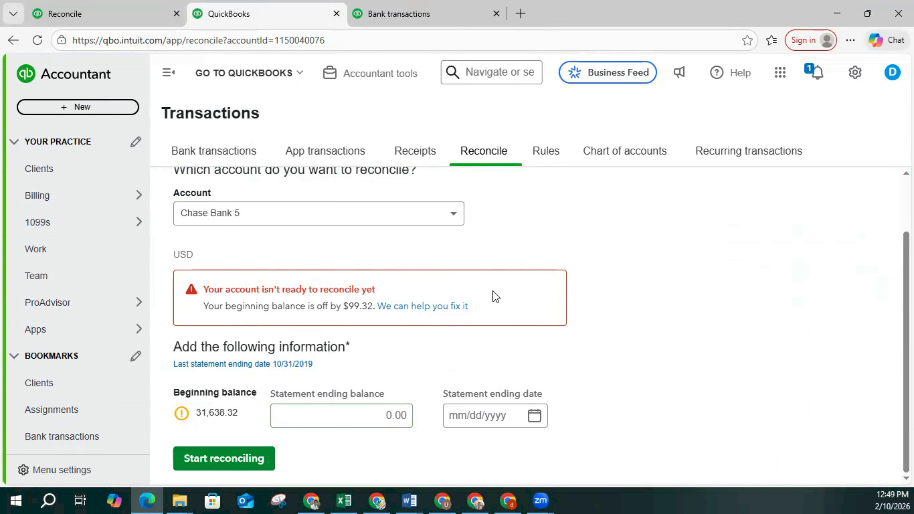
pyautogui.click(37, 40)
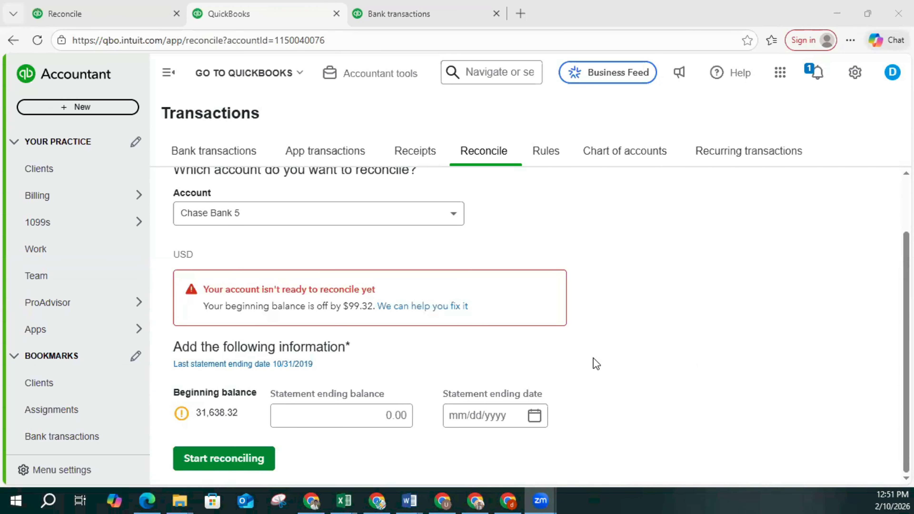
pyautogui.click(609, 361)
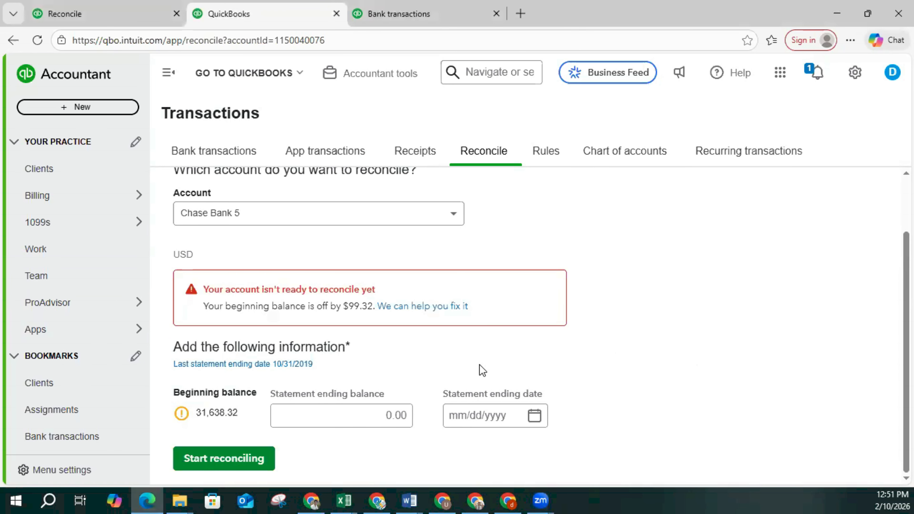
pyautogui.scroll(2, 452, 361)
pyautogui.scroll(-2, 428, 362)
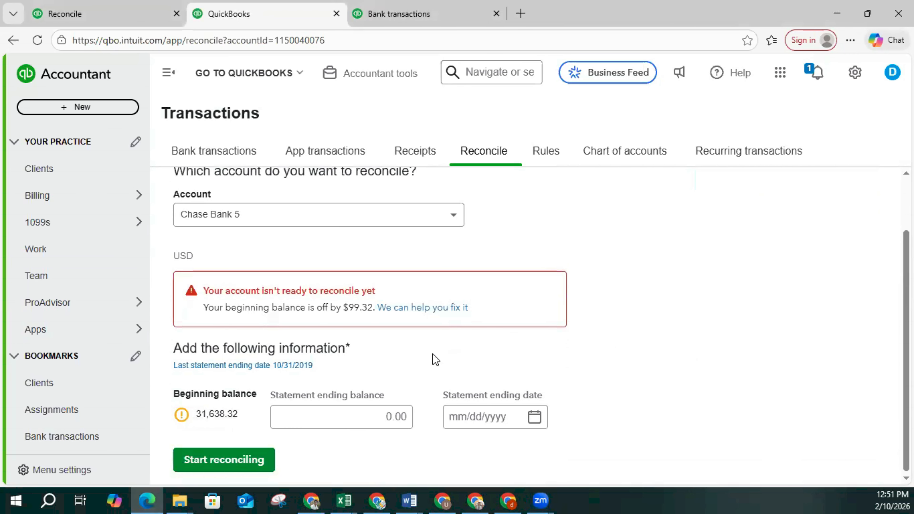
# - Switch to Excel and look up the Chase Bank closing balance in the Oct 2024 Import workbook
pyautogui.click(351, 416)
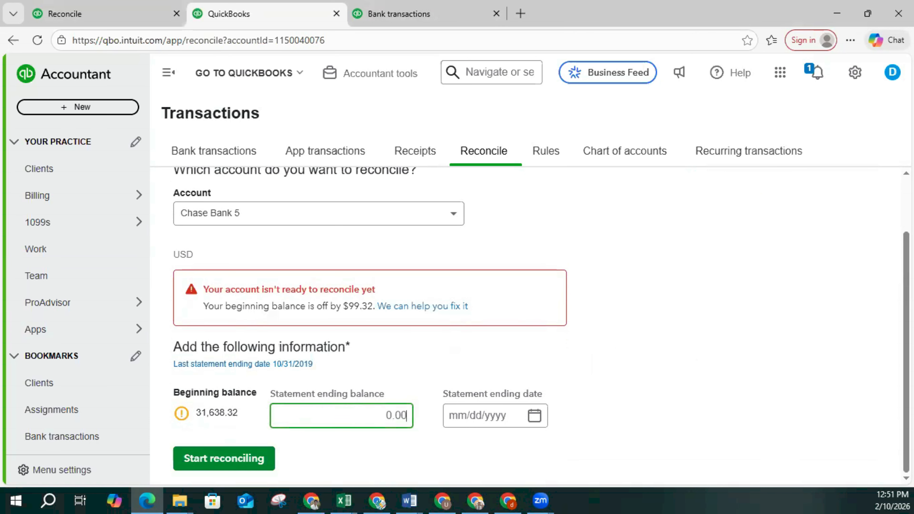
pyautogui.moveTo(913, 163); pyautogui.dragTo(597, 163)
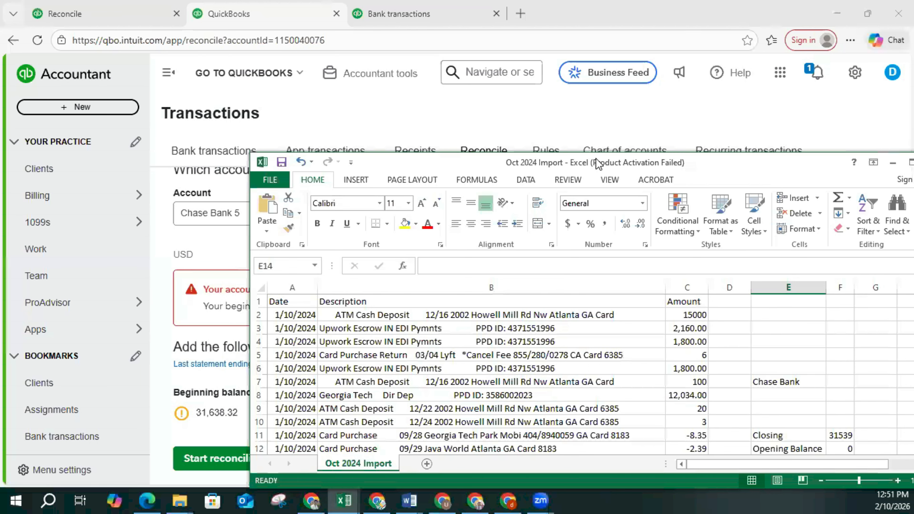
pyautogui.doubleClick(598, 164)
pyautogui.click(630, 277)
pyautogui.click(581, 282)
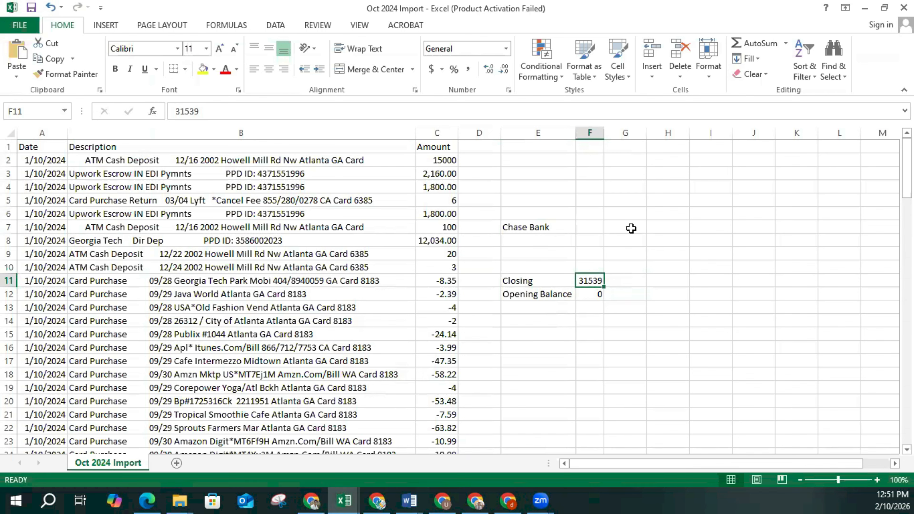
# - Back in QuickBooks, set the statement ending balance to 31,539.00 and the statement ending date to 10/31/2019
pyautogui.hotkey('alt', 'Tab')
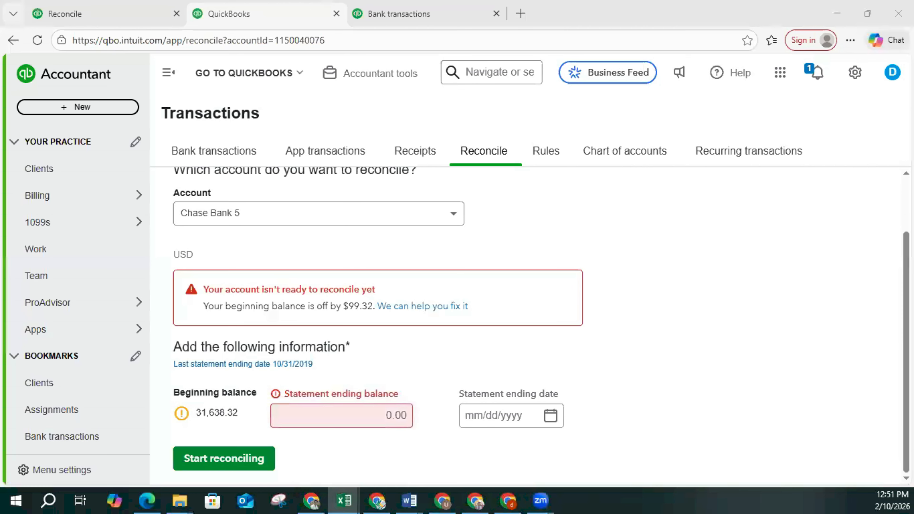
pyautogui.click(365, 414)
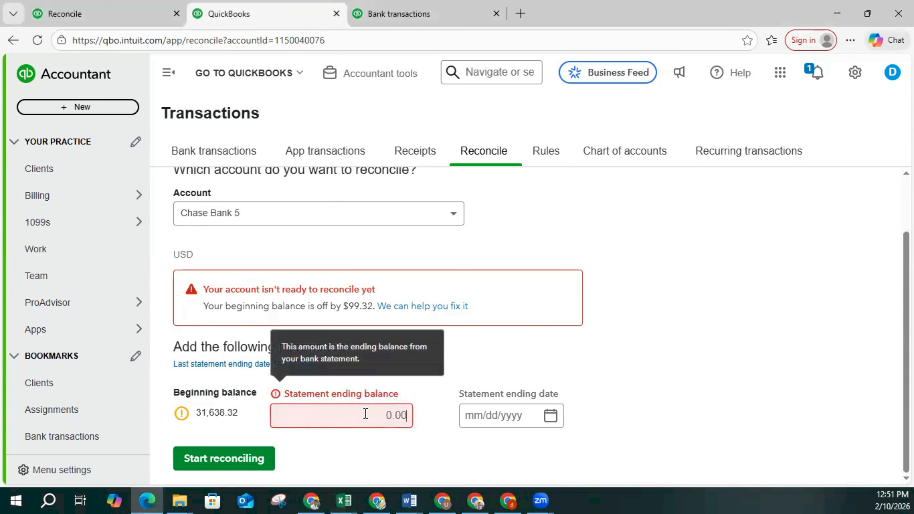
pyautogui.write('31539')
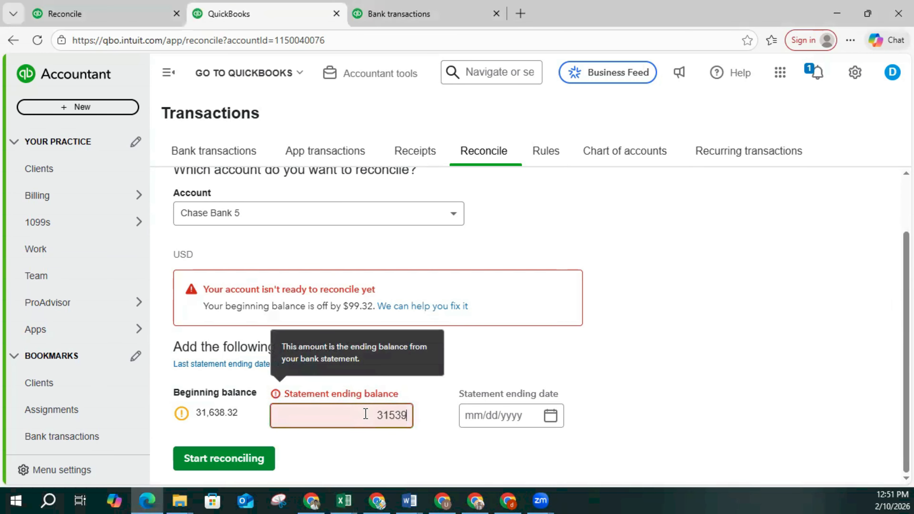
pyautogui.click(589, 435)
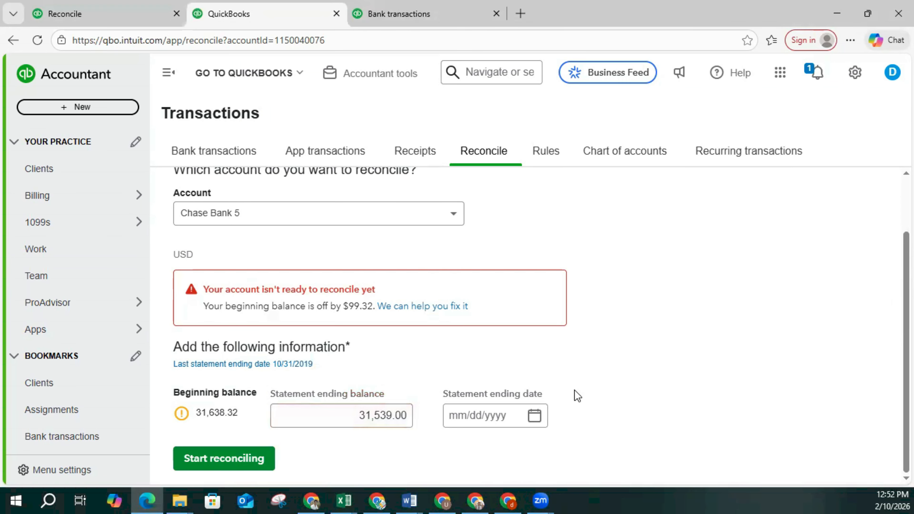
pyautogui.click(535, 416)
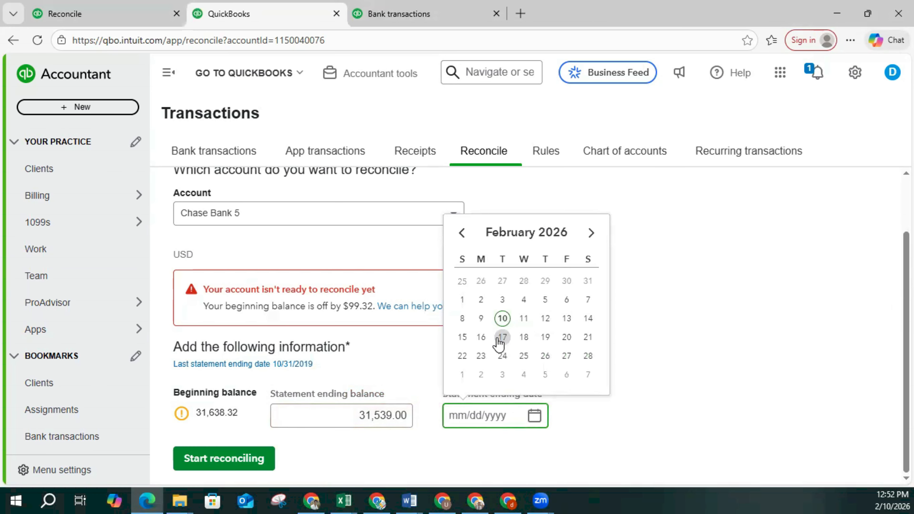
pyautogui.write('10/31/')
pyautogui.write('2019')
pyautogui.click(734, 345)
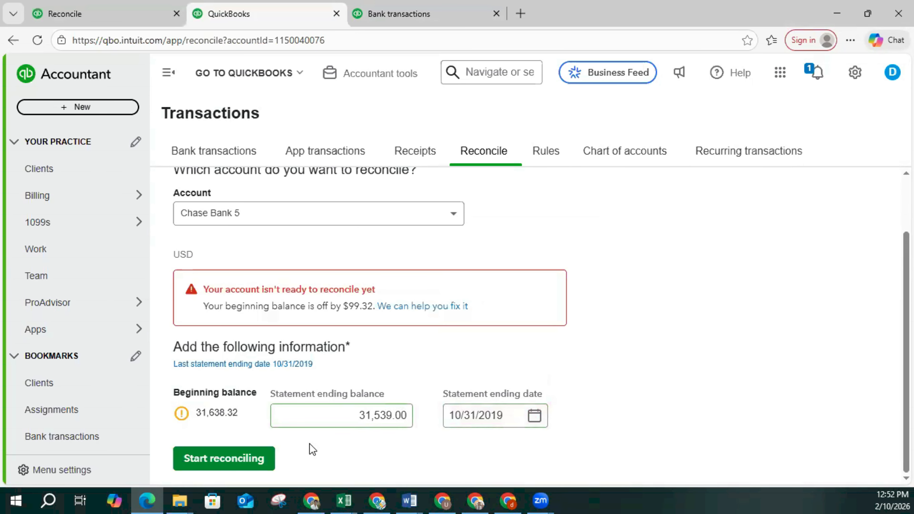
# - Start reconciling Chase Bank 5 and finish the reconciliation with the $99.32 expense marked as cleared
pyautogui.click(261, 461)
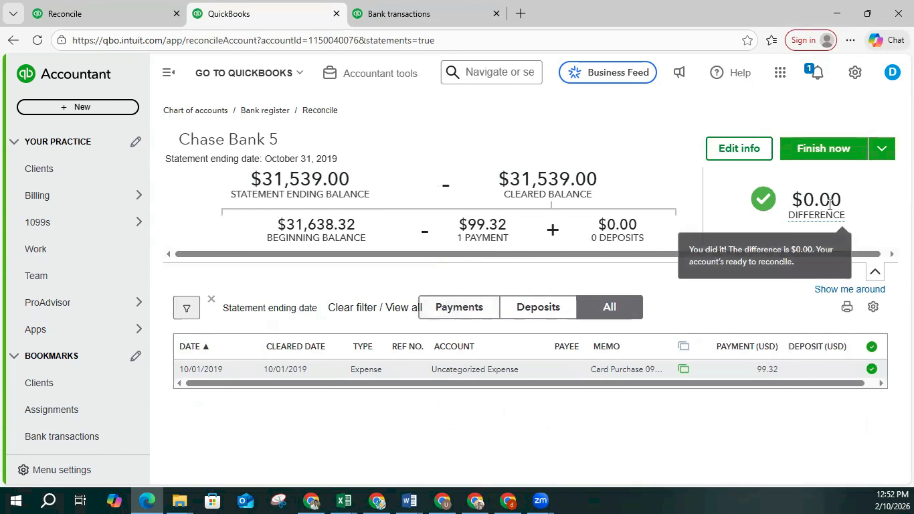
pyautogui.click(834, 155)
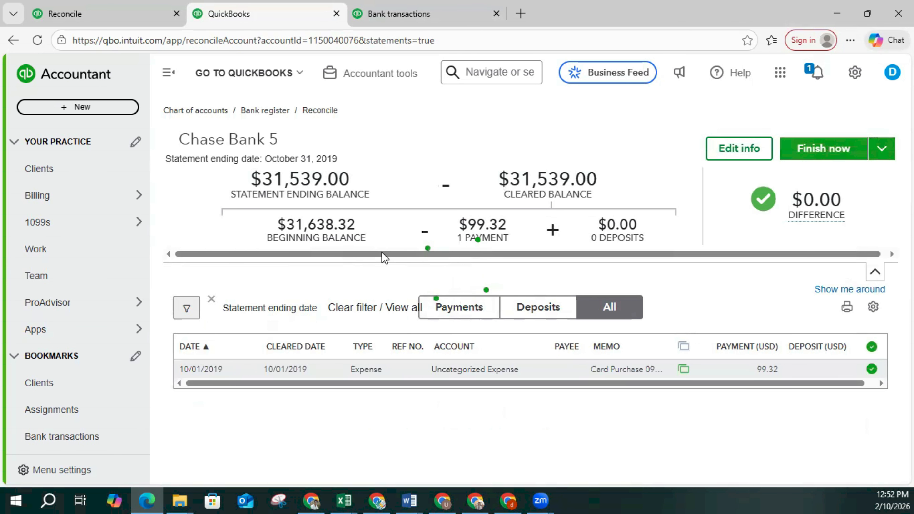
pyautogui.click(614, 368)
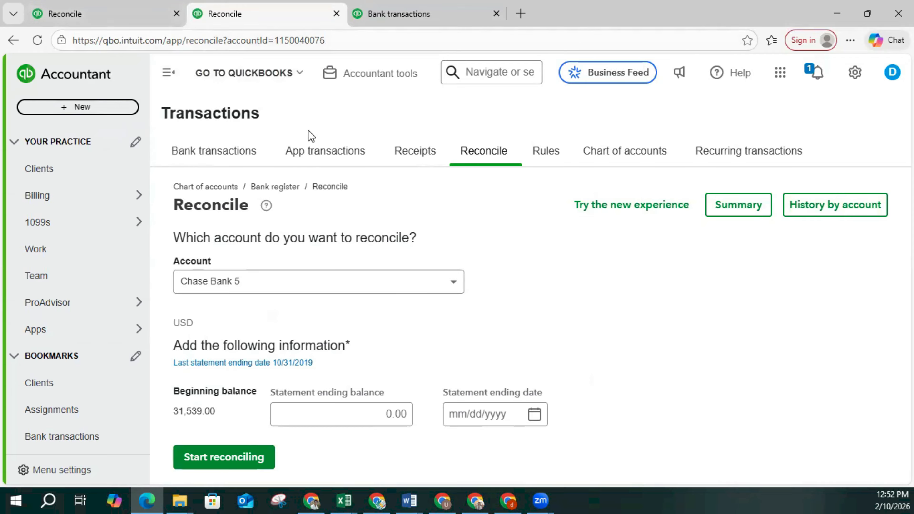
# - Go from the old reconciliation report to Chase Bank 5's history by account and reload the page
pyautogui.click(110, 13)
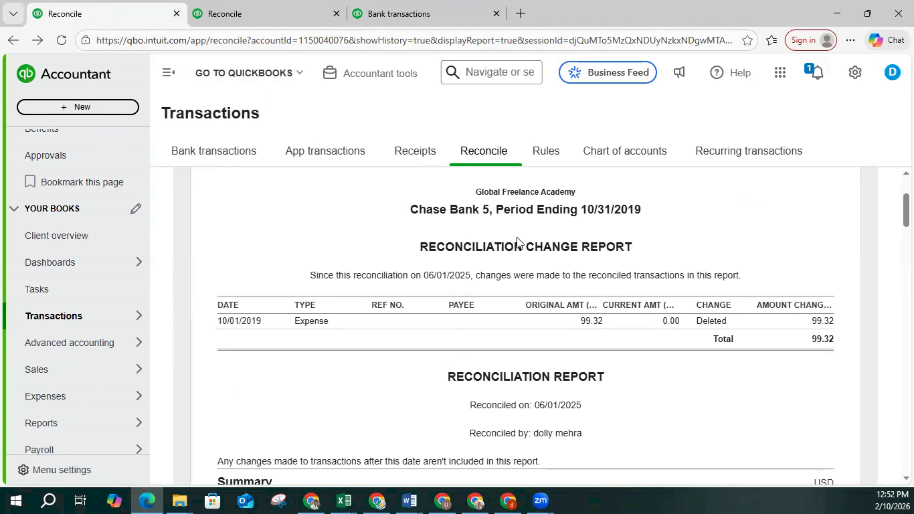
pyautogui.scroll(4, 521, 236)
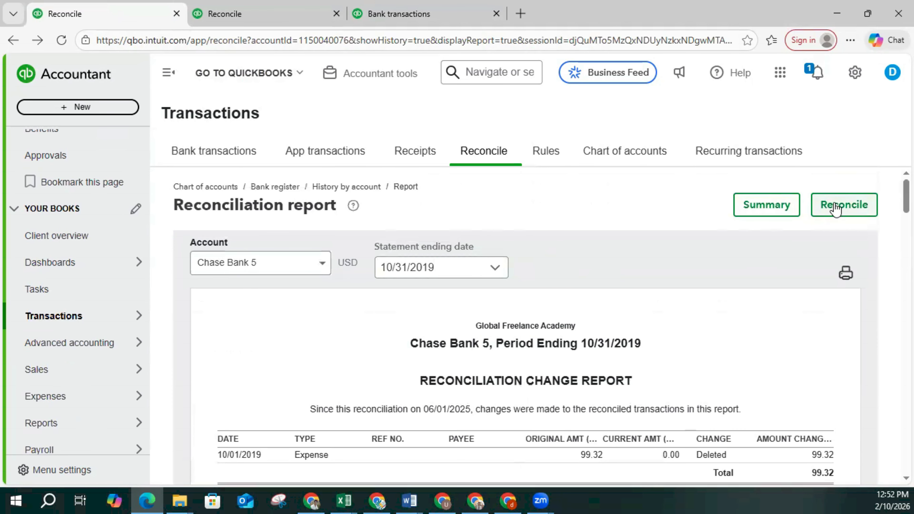
pyautogui.click(353, 188)
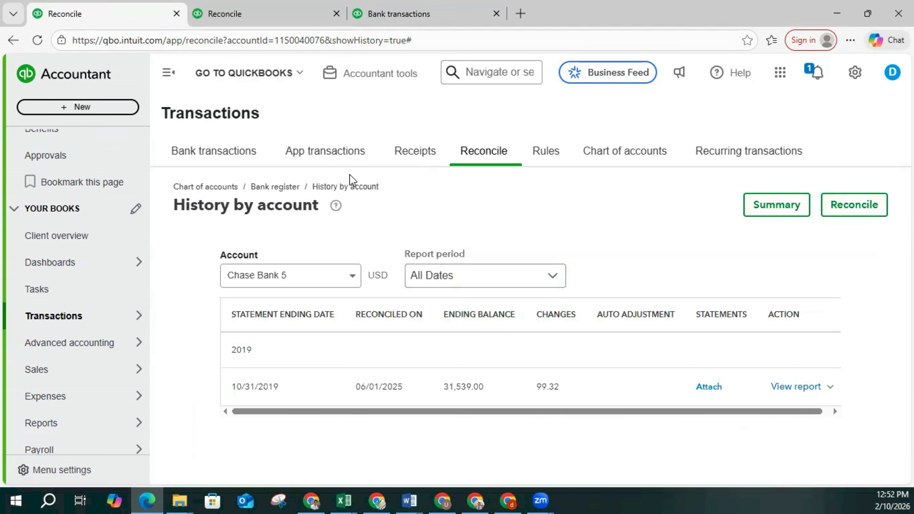
pyautogui.click(36, 42)
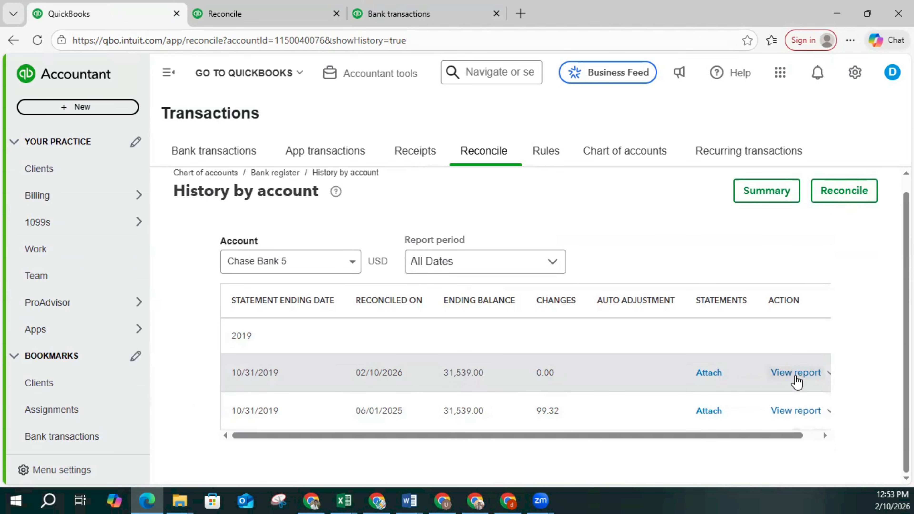
# - Open the 10/31/2019 reconciliation report reconciled on 02/10/2026 and review its summary, cleared payments and uncleared deposits
pyautogui.click(795, 374)
pyautogui.scroll(-3, 505, 311)
pyautogui.scroll(-3, 506, 310)
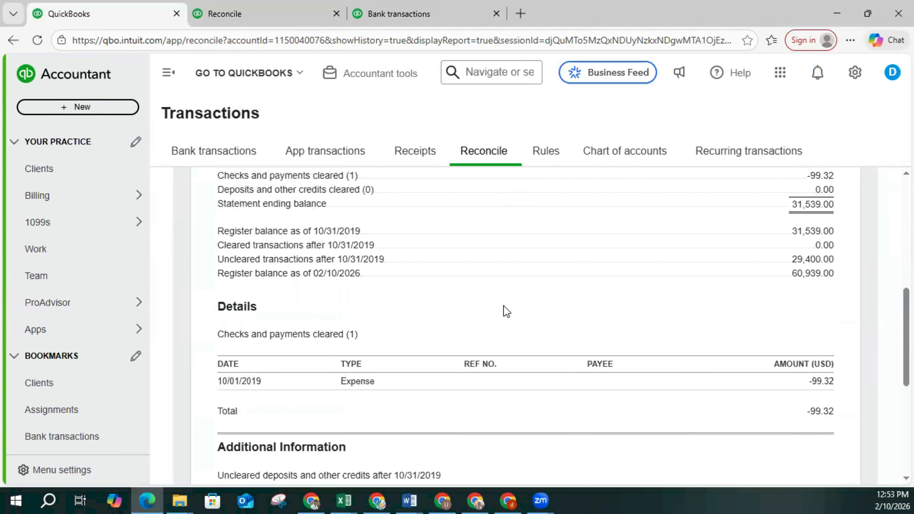
pyautogui.scroll(2, 505, 310)
pyautogui.scroll(-3, 461, 295)
pyautogui.scroll(-6, 461, 295)
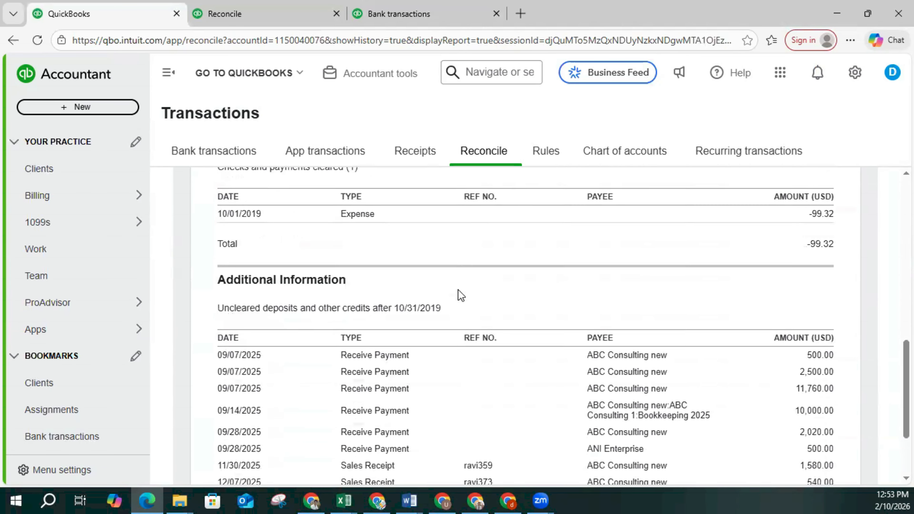
pyautogui.scroll(6, 460, 296)
pyautogui.scroll(-5, 460, 295)
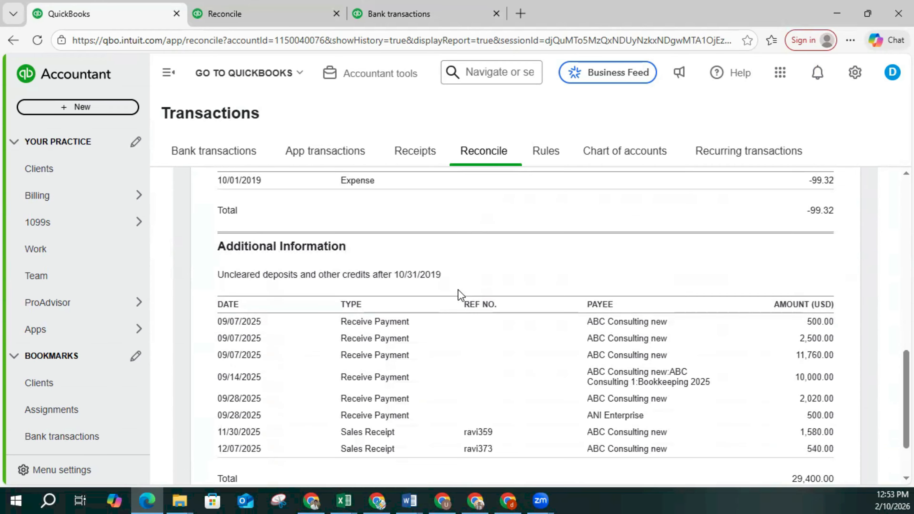
pyautogui.scroll(-2, 460, 295)
pyautogui.scroll(5, 459, 295)
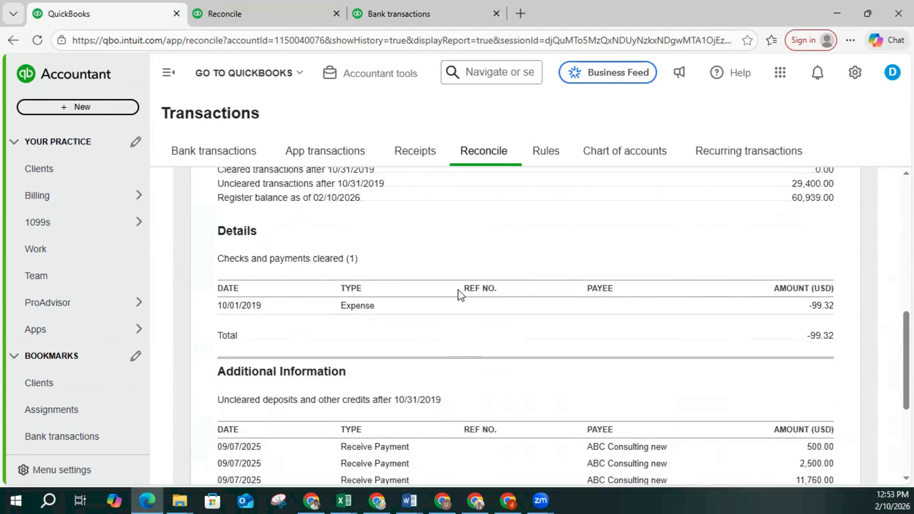
pyautogui.scroll(3, 461, 295)
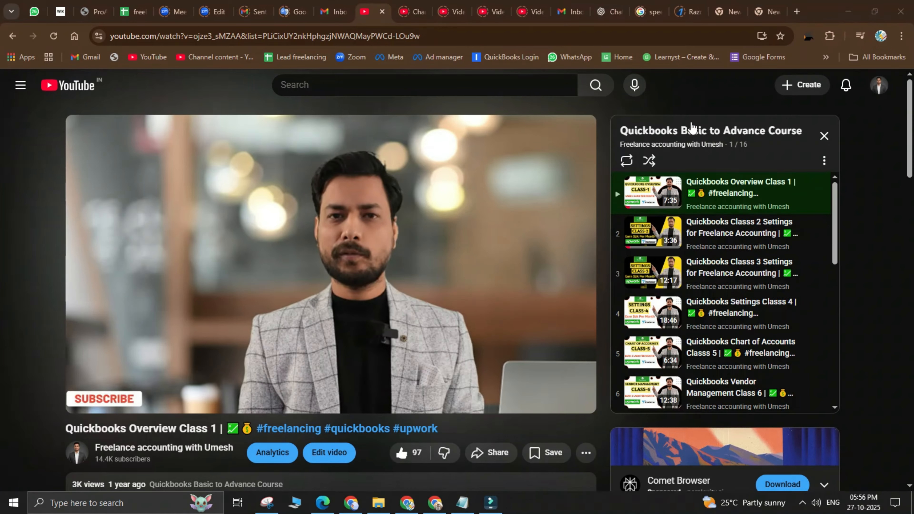
pyautogui.scroll(-3, 692, 252)
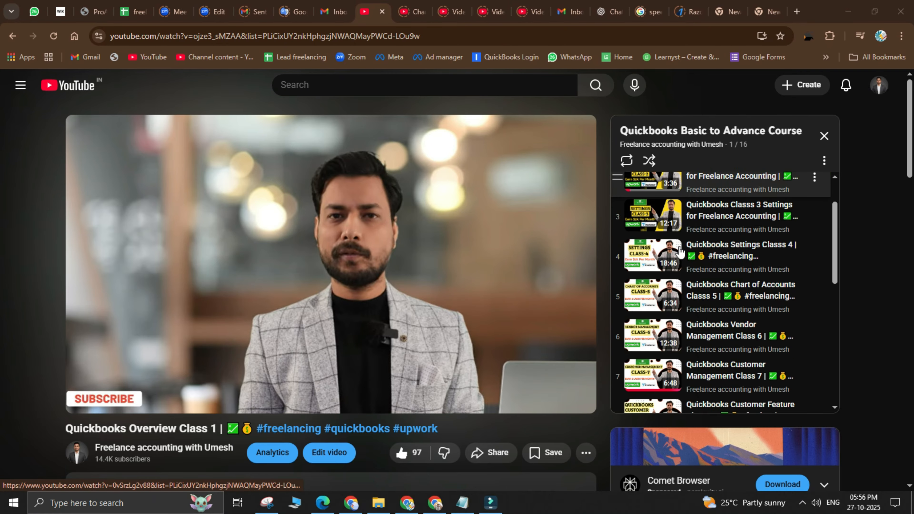
pyautogui.scroll(-7, 693, 311)
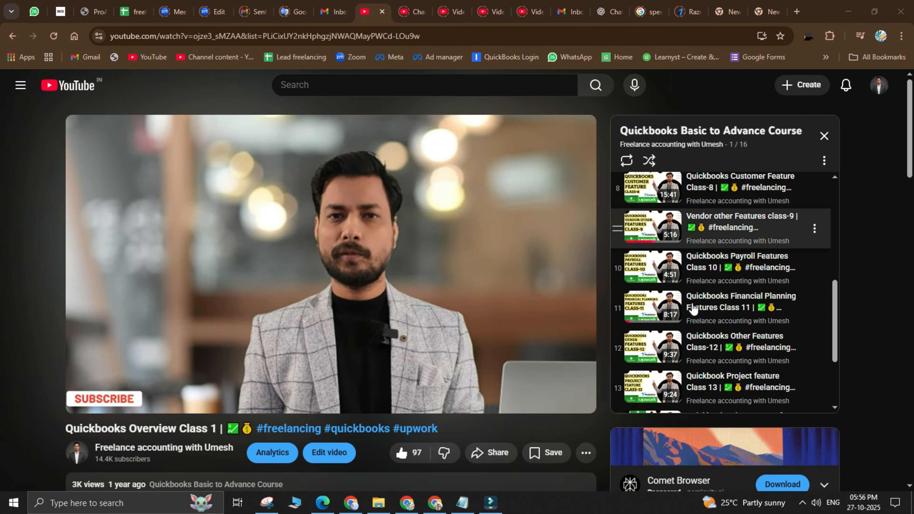
pyautogui.scroll(7, 692, 307)
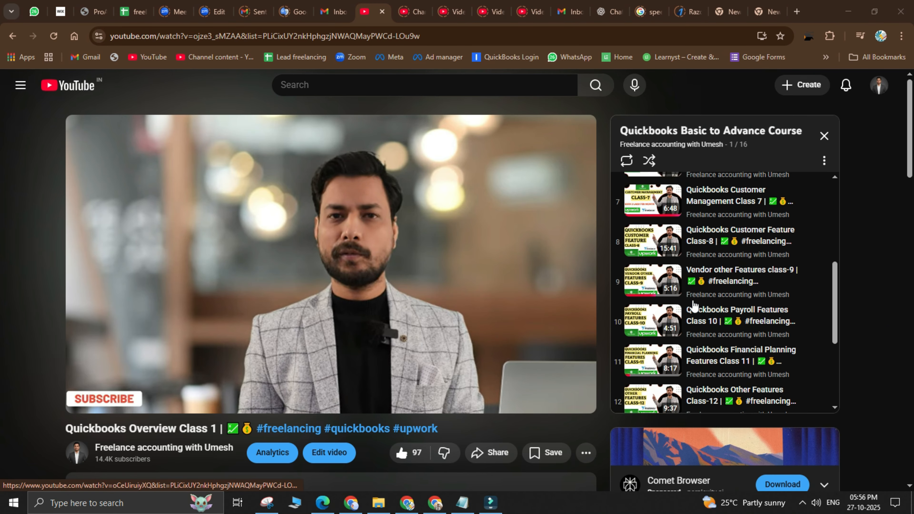
pyautogui.scroll(3, 693, 306)
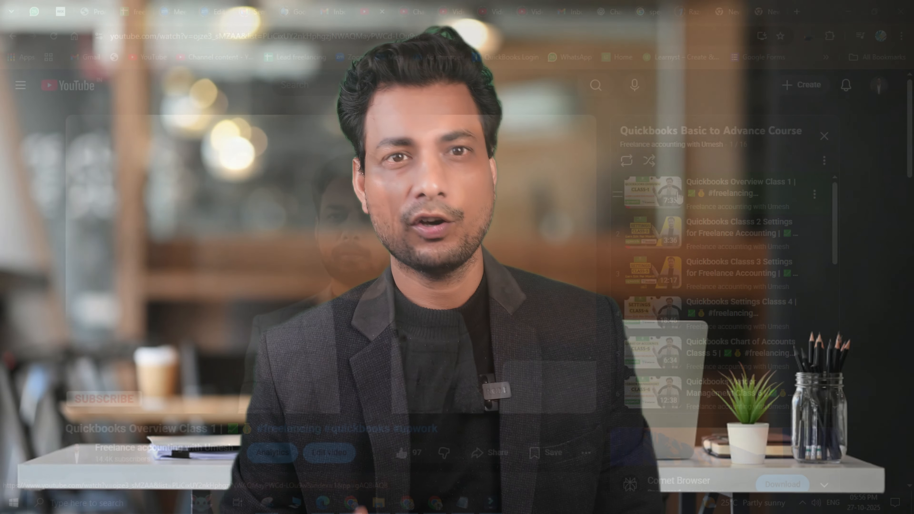